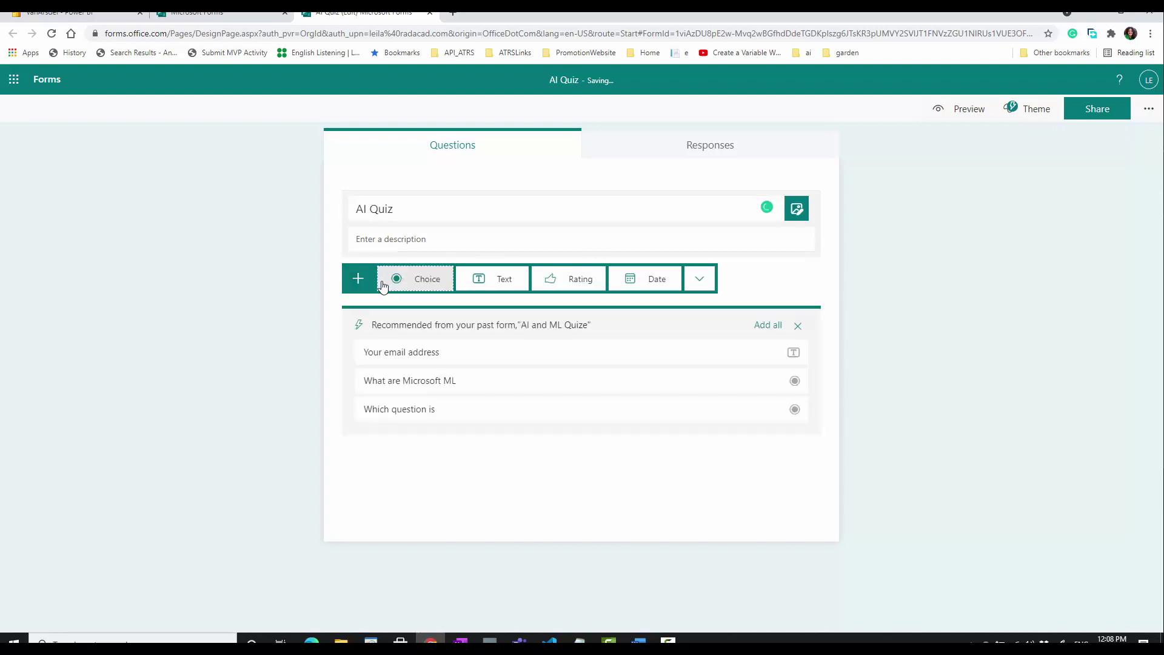
- Title question 1 'Email Address' and add question 2 about which languages can be used inside Azure Ml designer
click(484, 283)
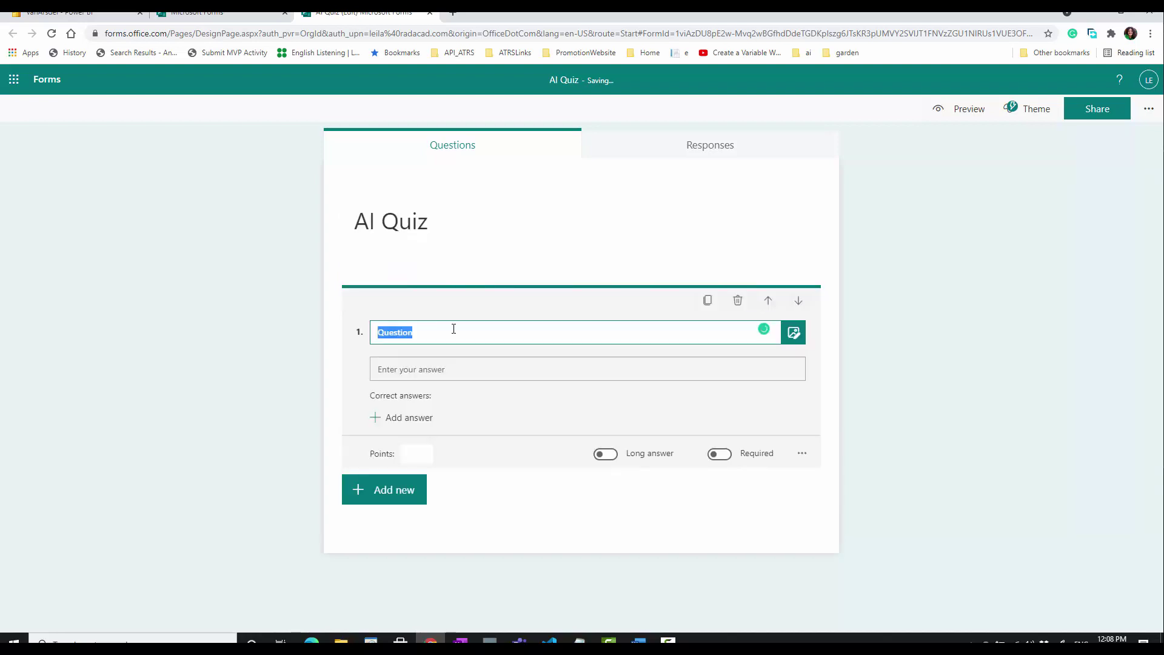
text(Email Address)
click(402, 493)
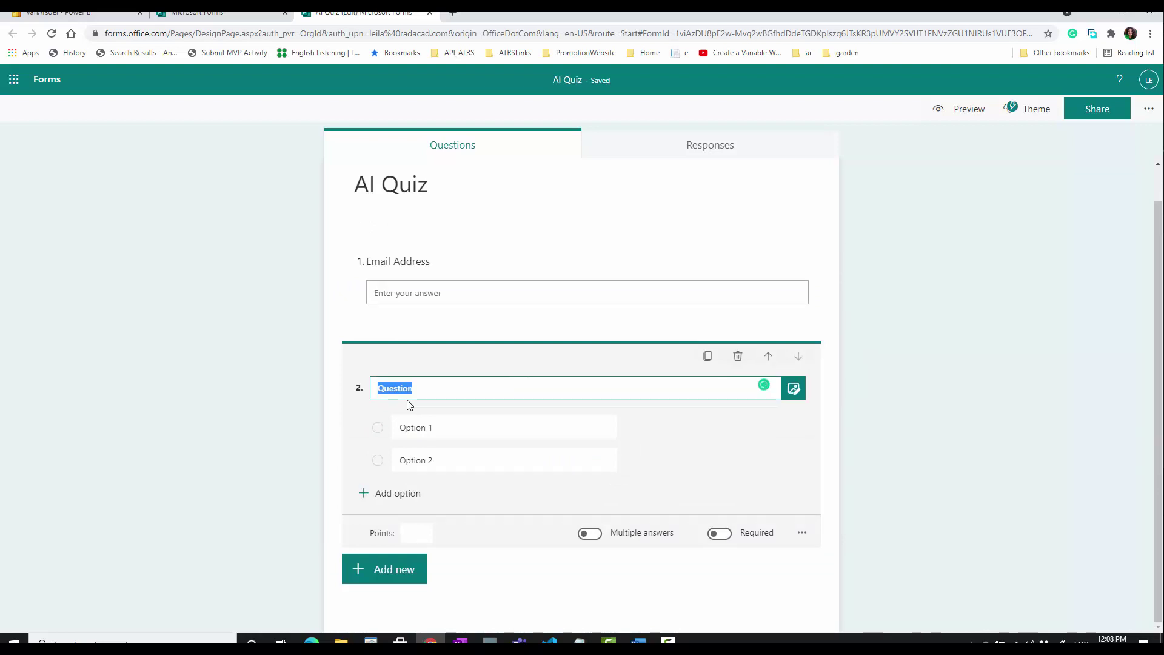
text(Whic)
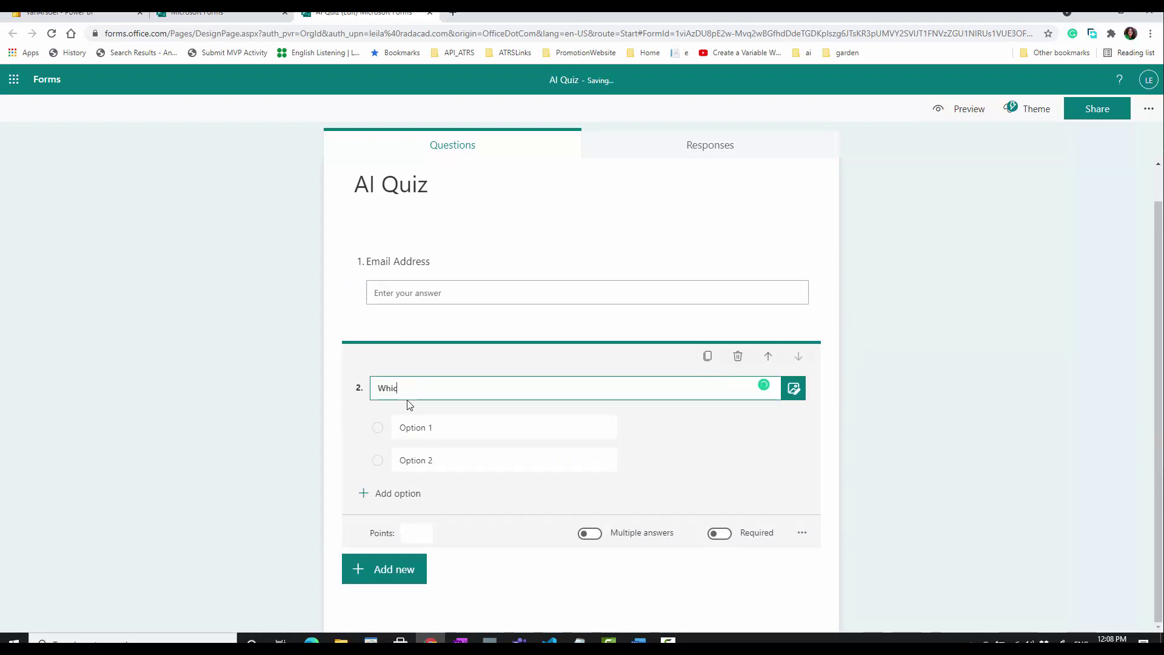
text(h Lanfuage)
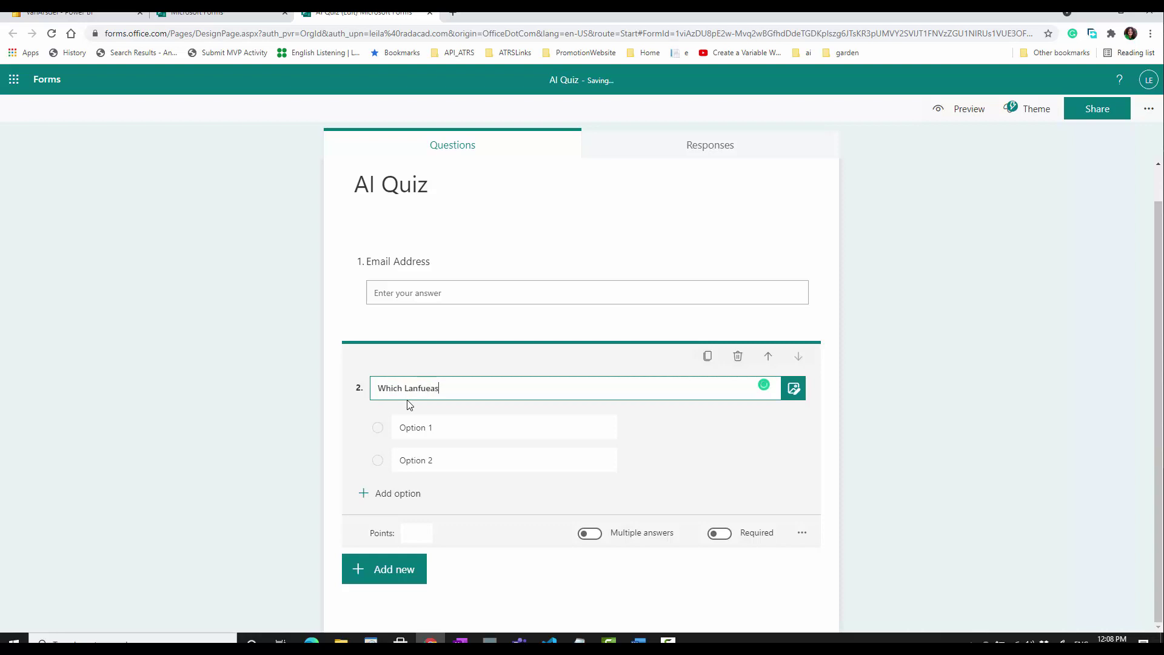
key(BackSpace)
key(BackSpace)
key(BackSpace)
key(BackSpace)
text(gues)
key(BackSpace)
key(BackSpace)
text(ages can be used inside Azure Ml designer)
- Fill in question 2's answer options R, Python and SQ
click(444, 426)
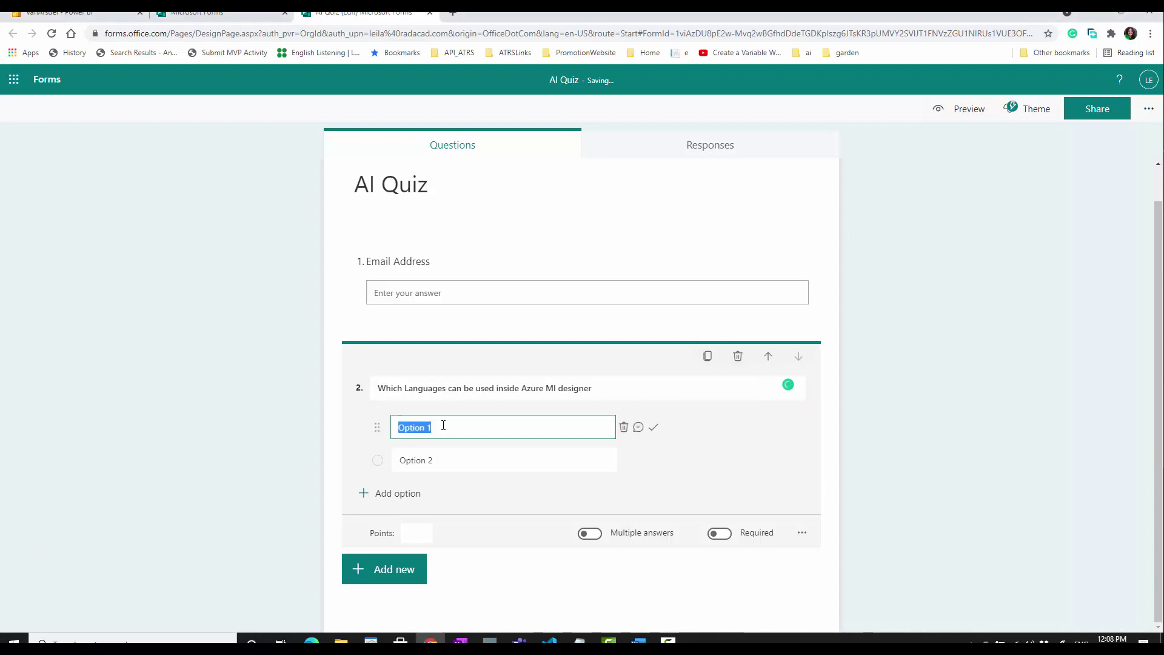
text(R)
click(427, 462)
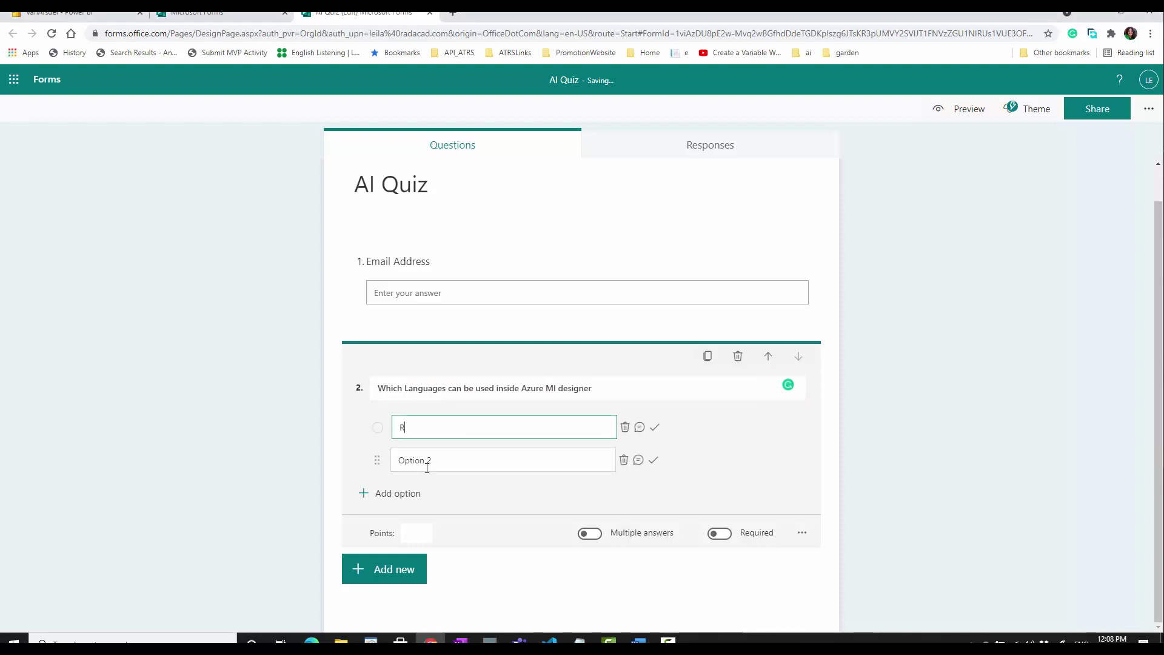
text(Python)
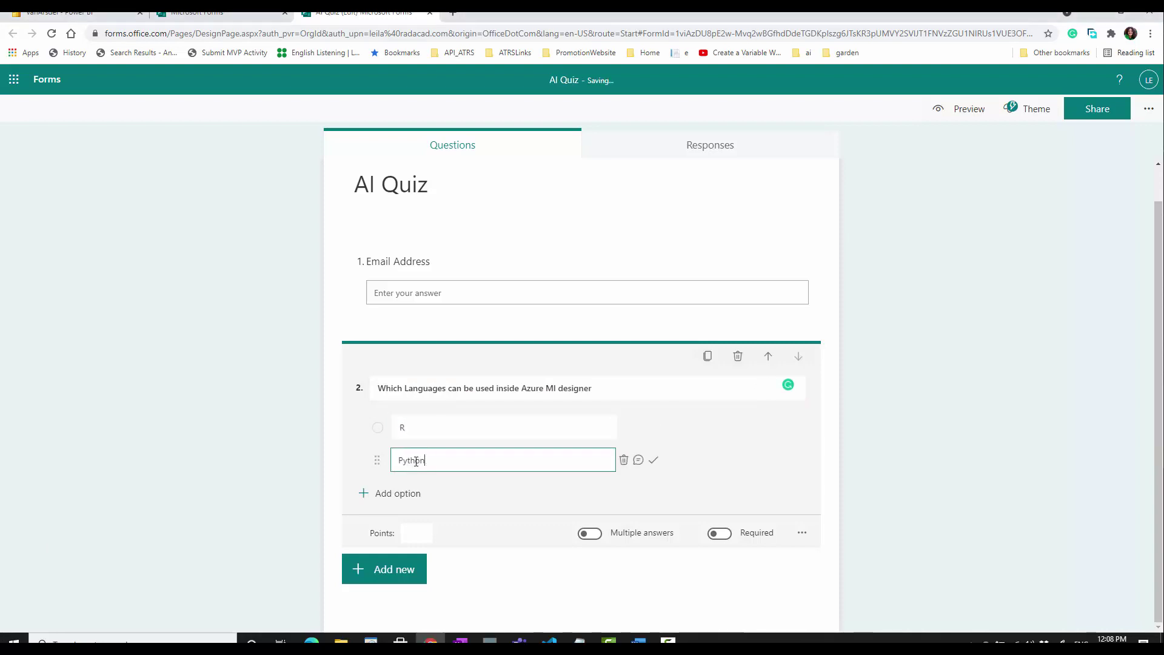
click(416, 493)
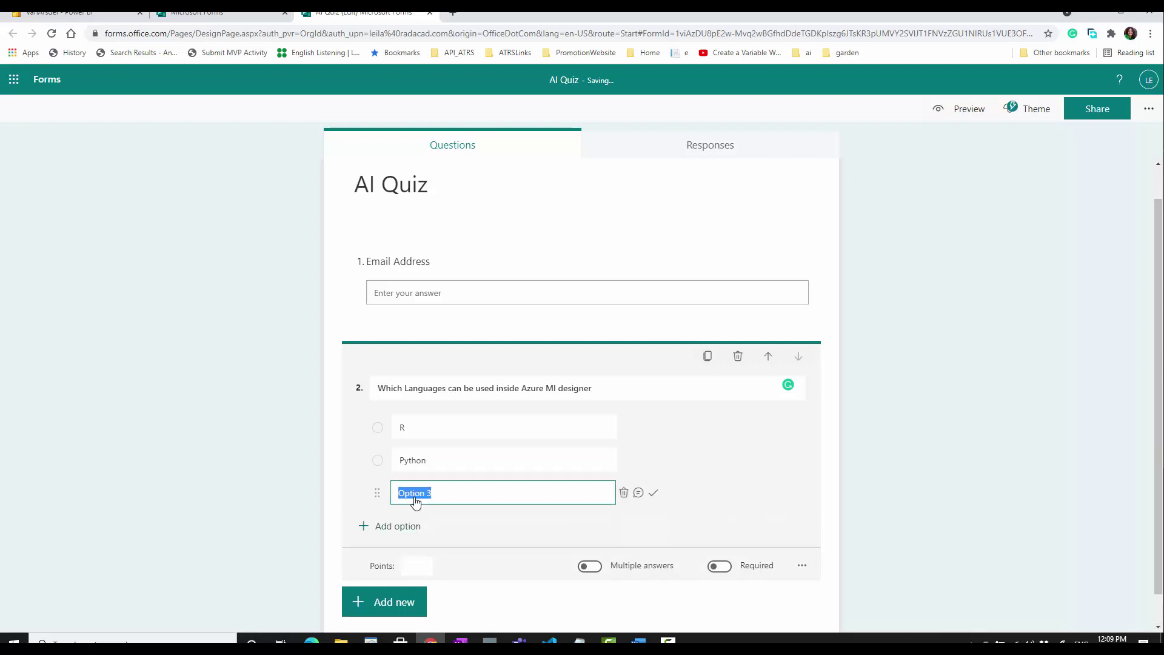
text(SQ)
- Insert 'not' into question 2's title, correct the option to SQL, and add a Java Script option
click(455, 389)
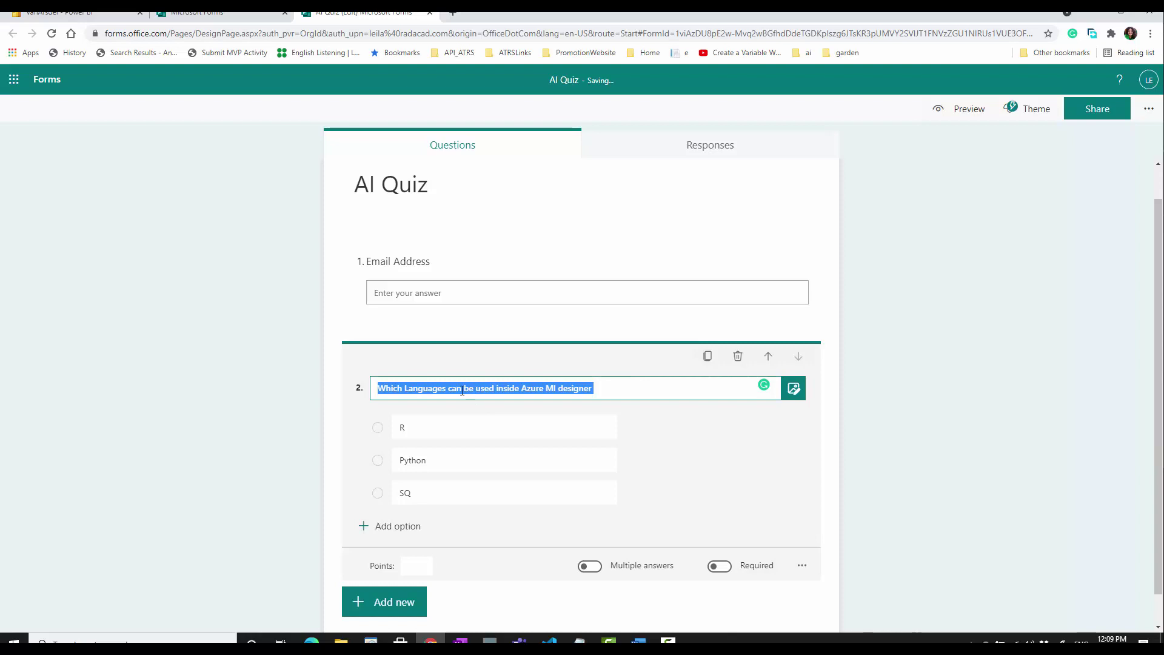
click(464, 390)
text(not)
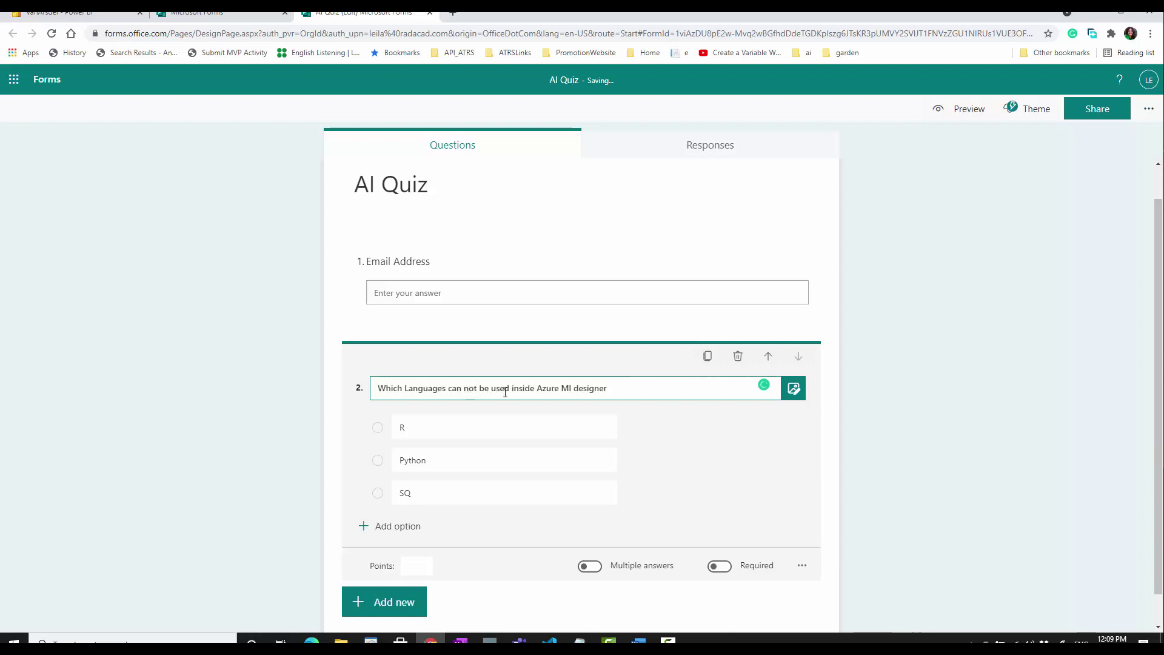
click(446, 497)
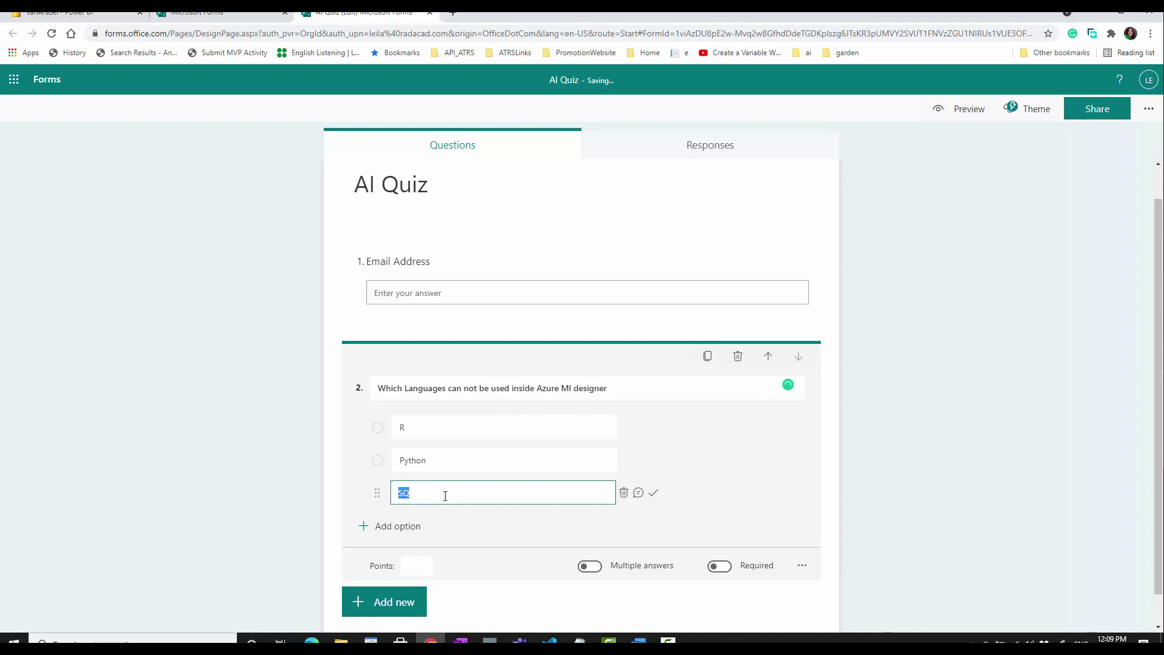
text(SQL)
click(575, 402)
click(391, 526)
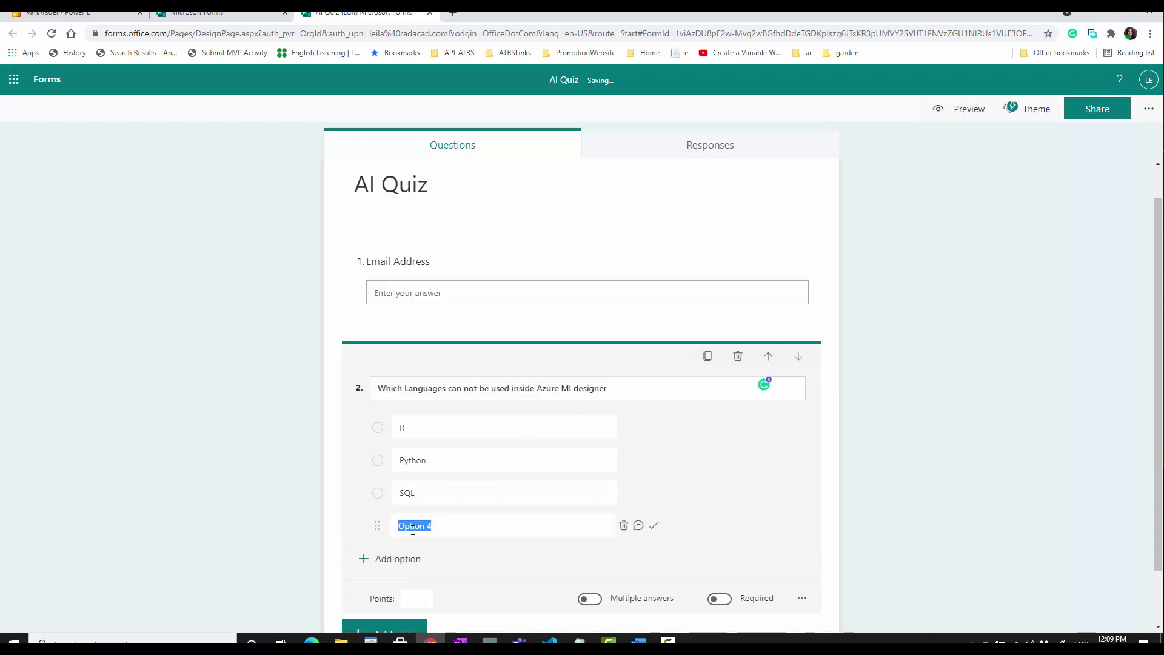
text(Java)
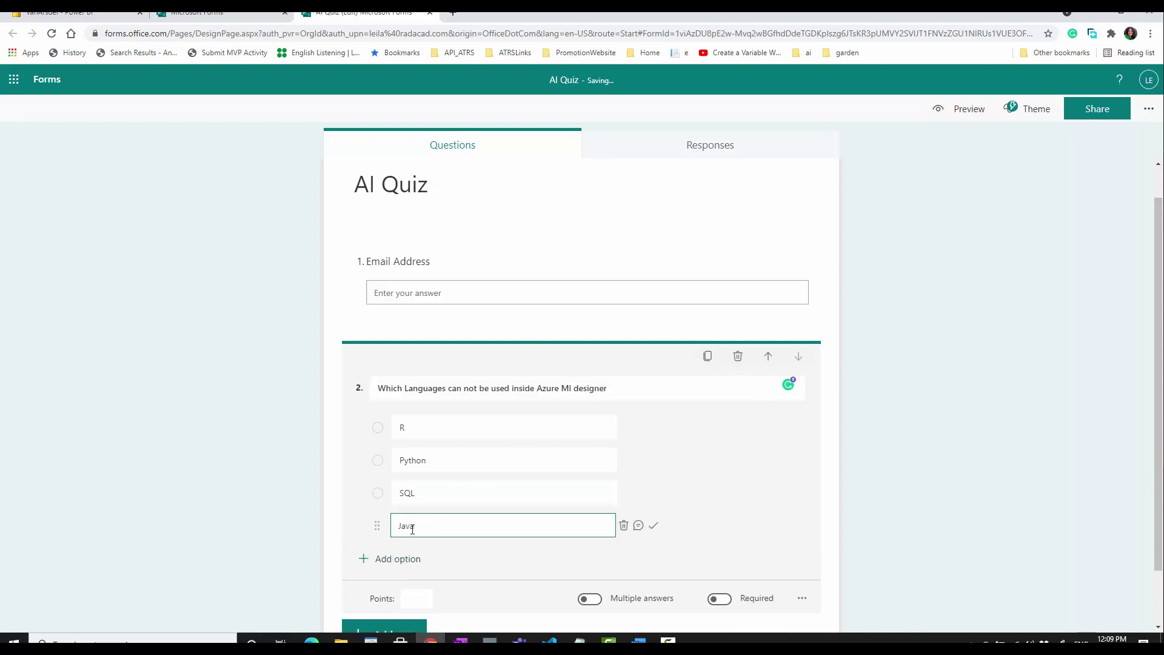
text( Script)
scroll(588, 449, down, 1)
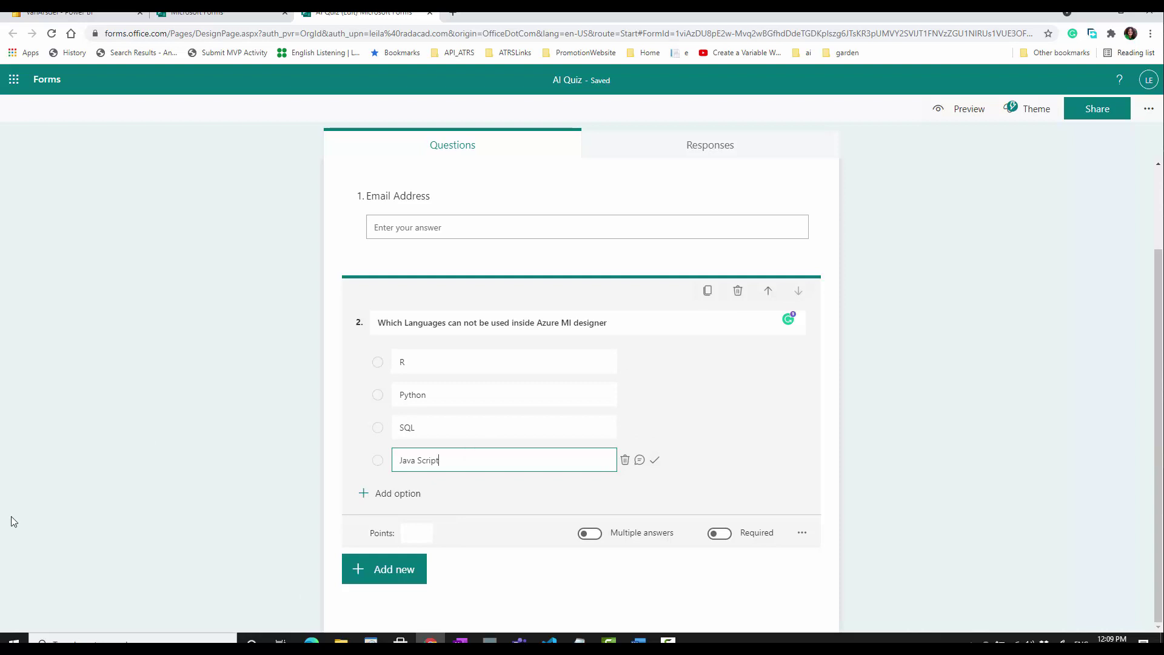
click(395, 581)
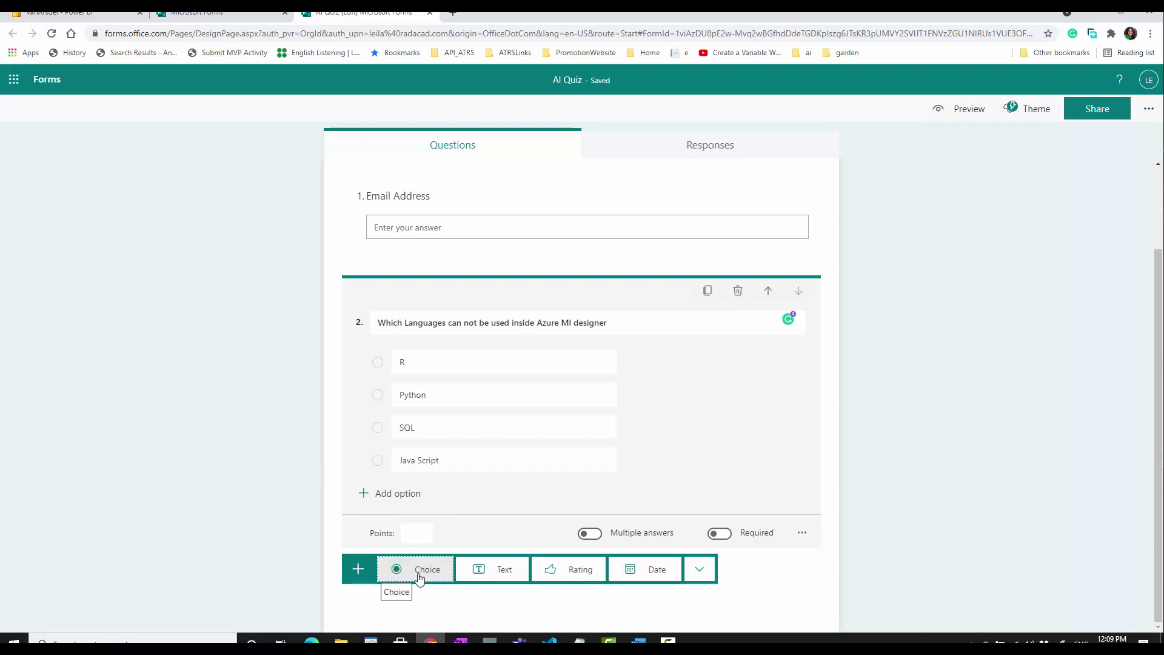
- Add question 3, 'To use Automated ML need to be an experts', with Yes and No options
click(419, 577)
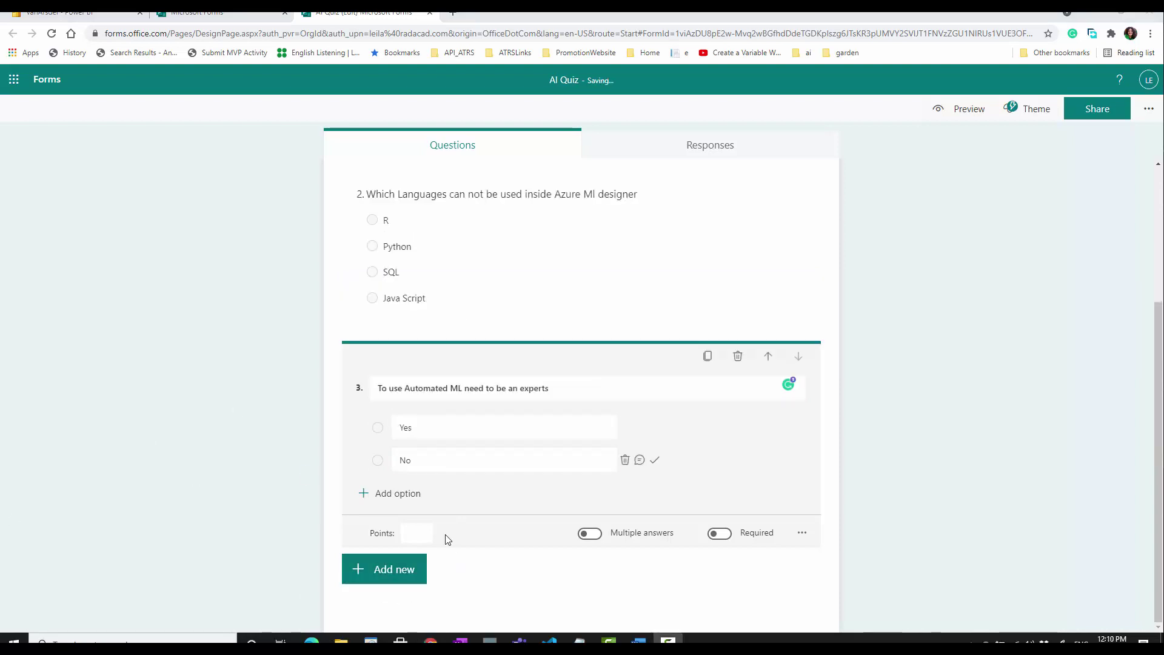
scroll(447, 539, up, 3)
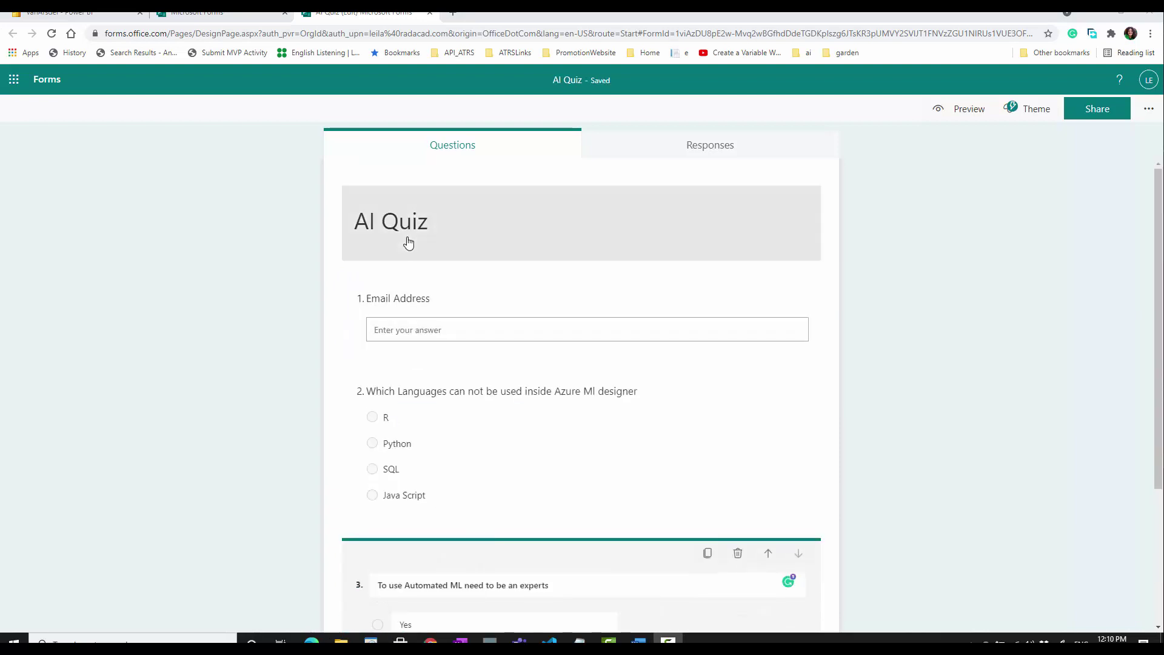
scroll(476, 528, down, 3)
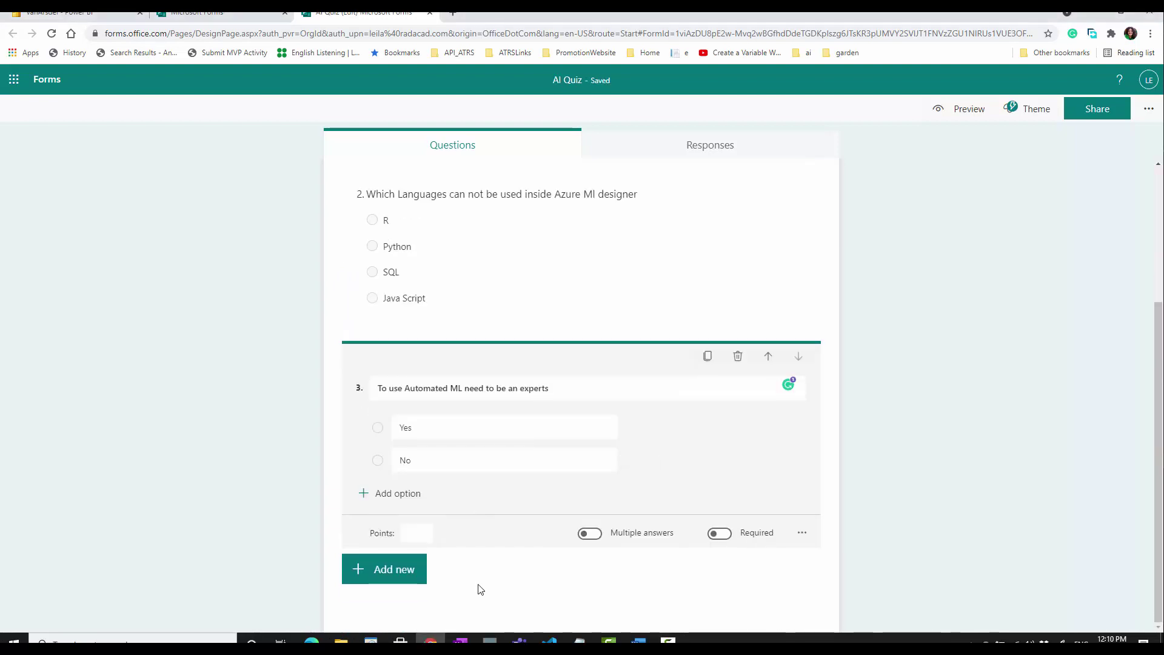
scroll(821, 281, up, 3)
- Preview the form as respondents see it, then return to editing
right_click(954, 114)
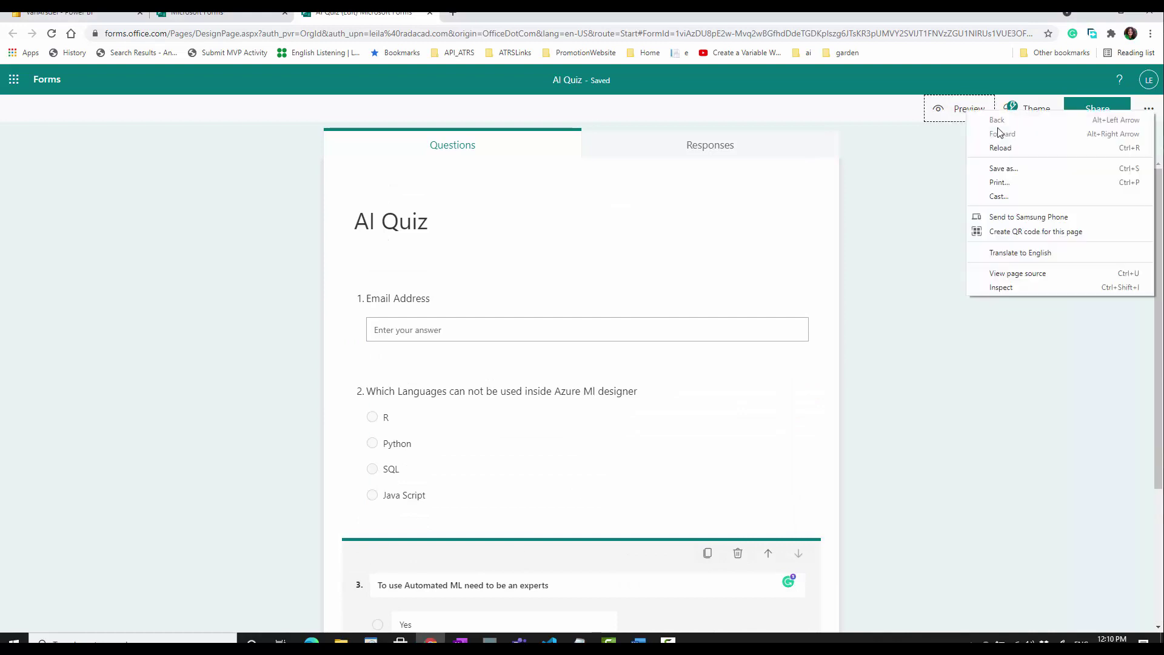
click(954, 114)
click(954, 114)
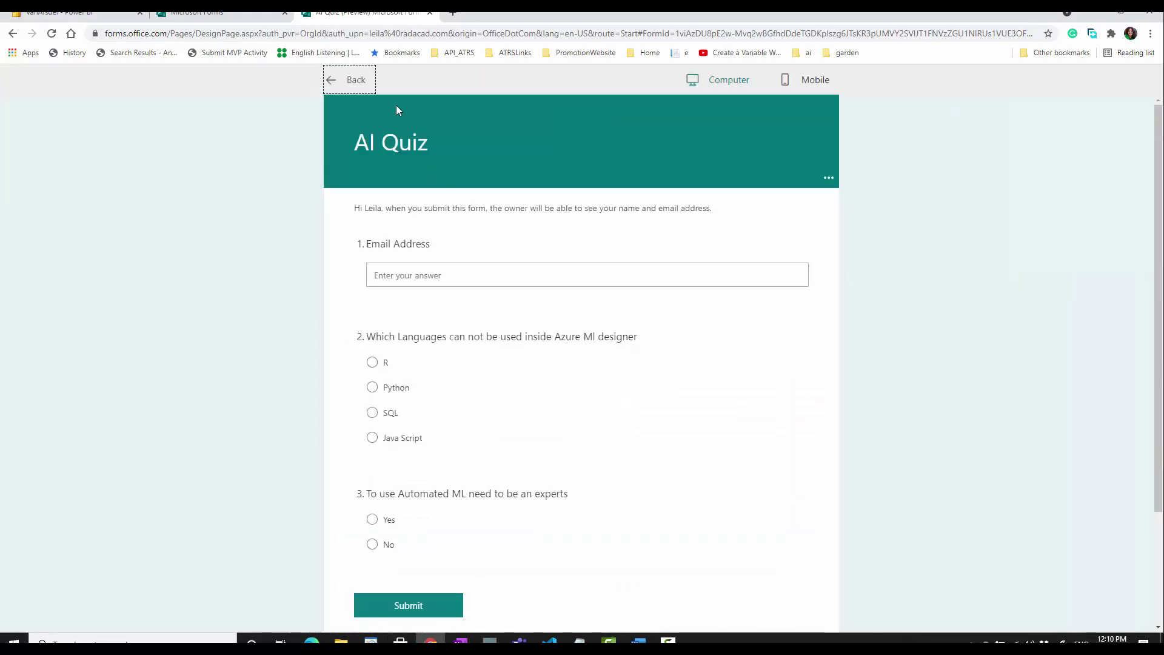
scroll(466, 525, down, 3)
scroll(468, 525, up, 3)
click(348, 85)
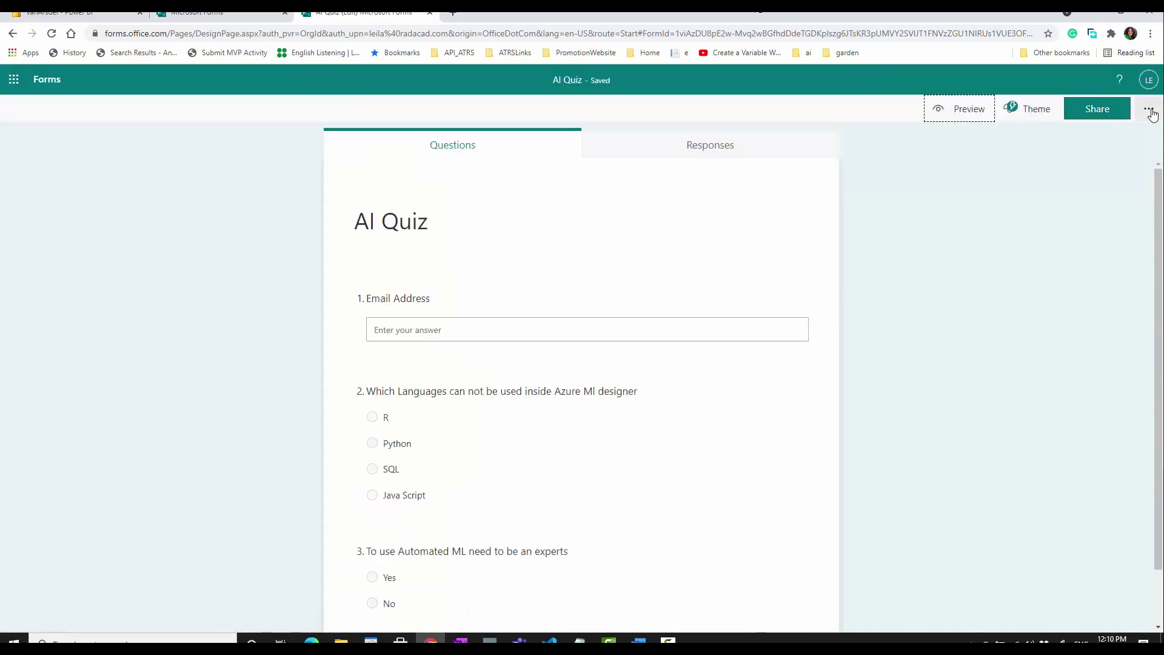
- Set the AI Quiz so anyone can respond, then go to the Power BI dashboard
click(1149, 111)
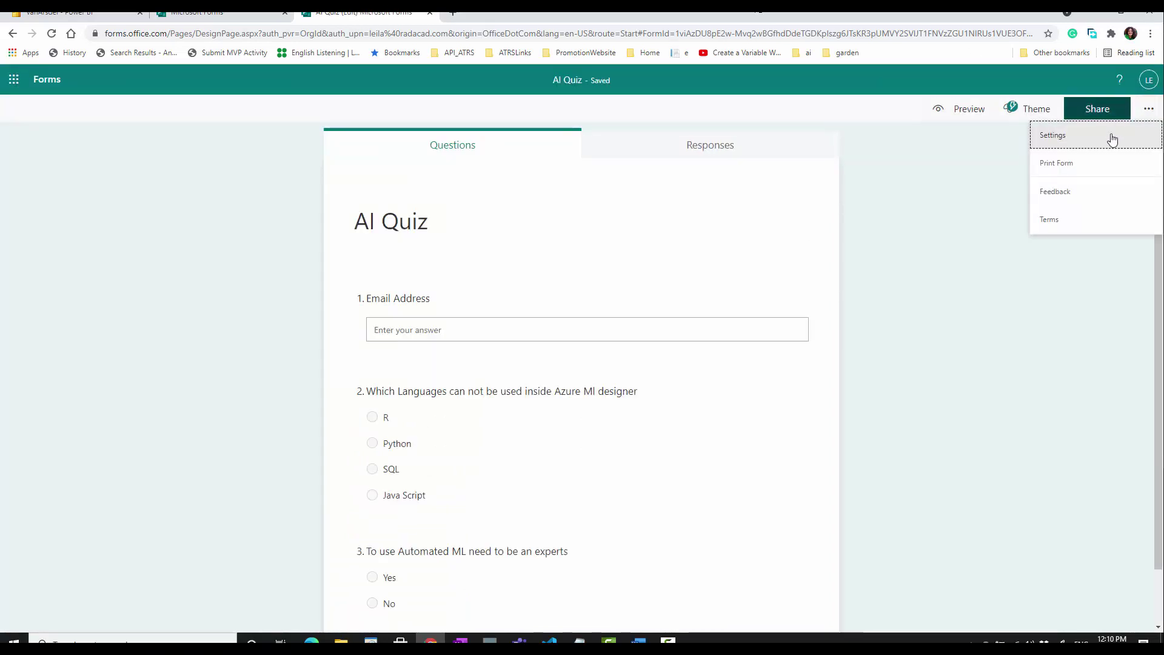
click(1114, 135)
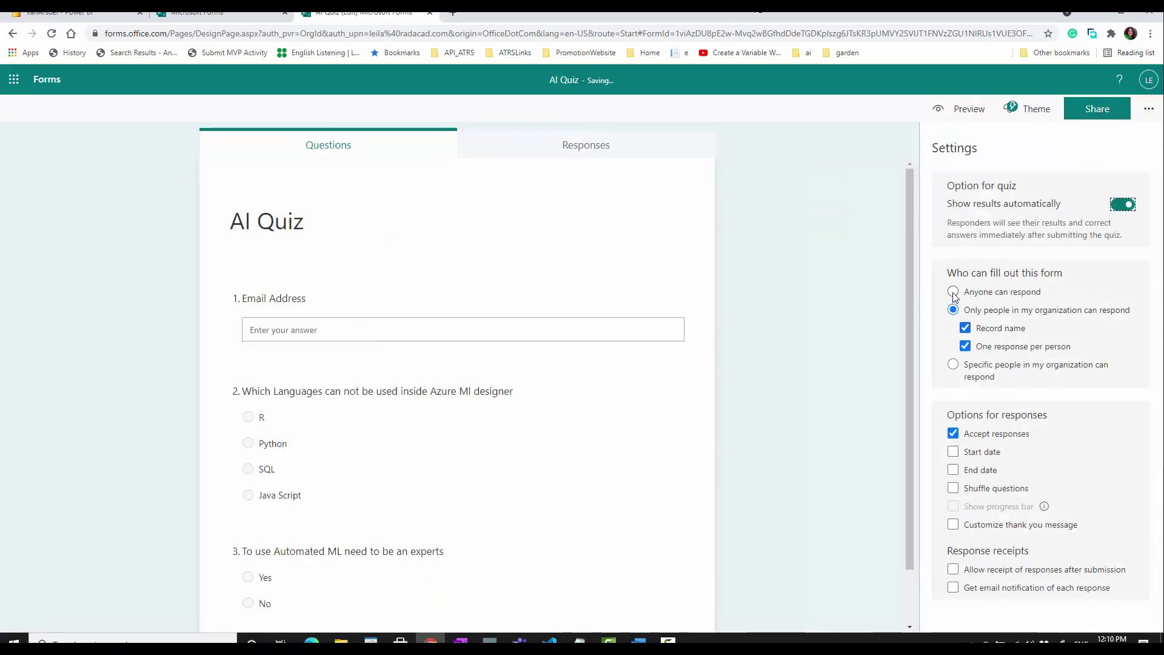
click(954, 292)
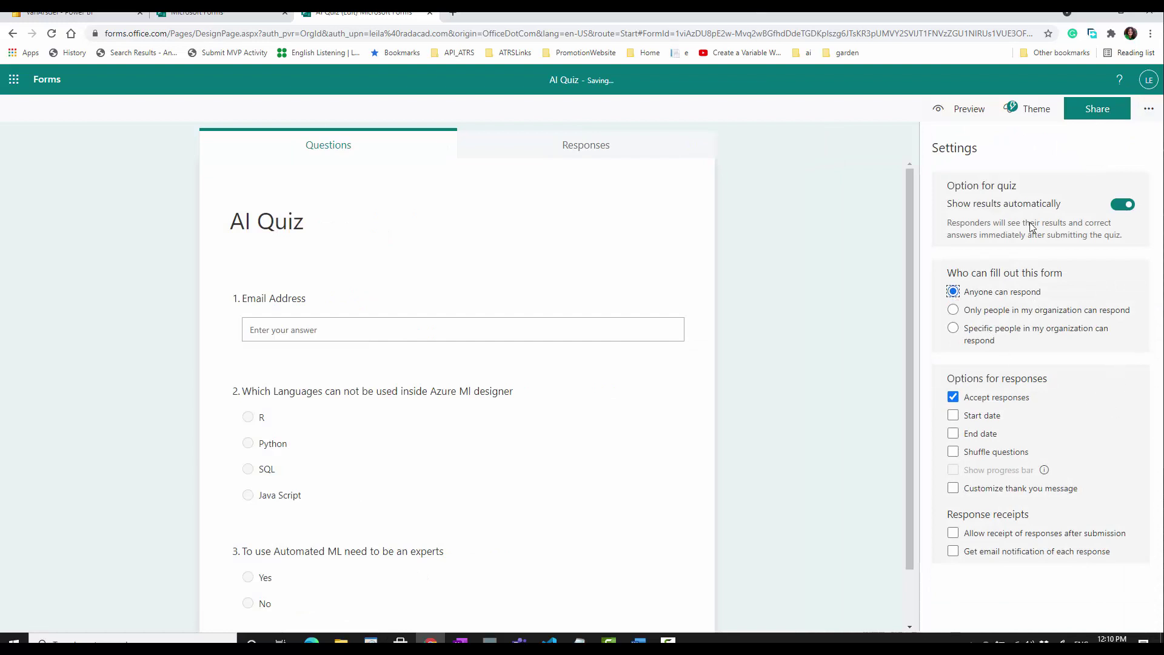
click(789, 224)
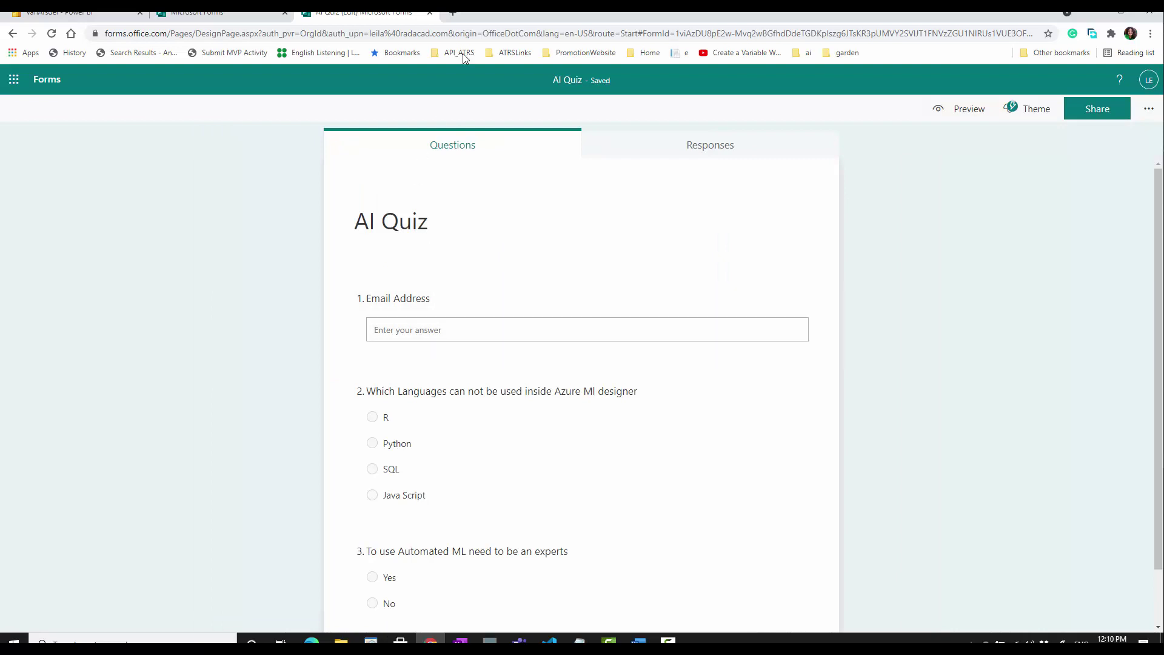
click(102, 20)
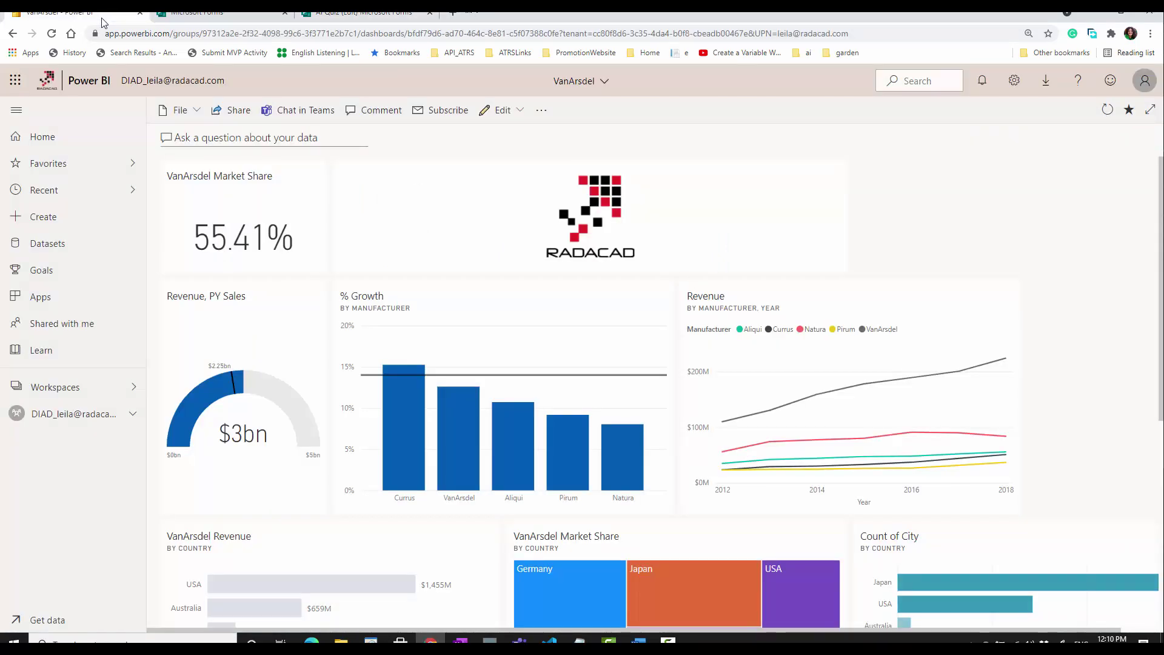
- From My workspace in Power BI, start a new streaming dataset using the API source
click(412, 20)
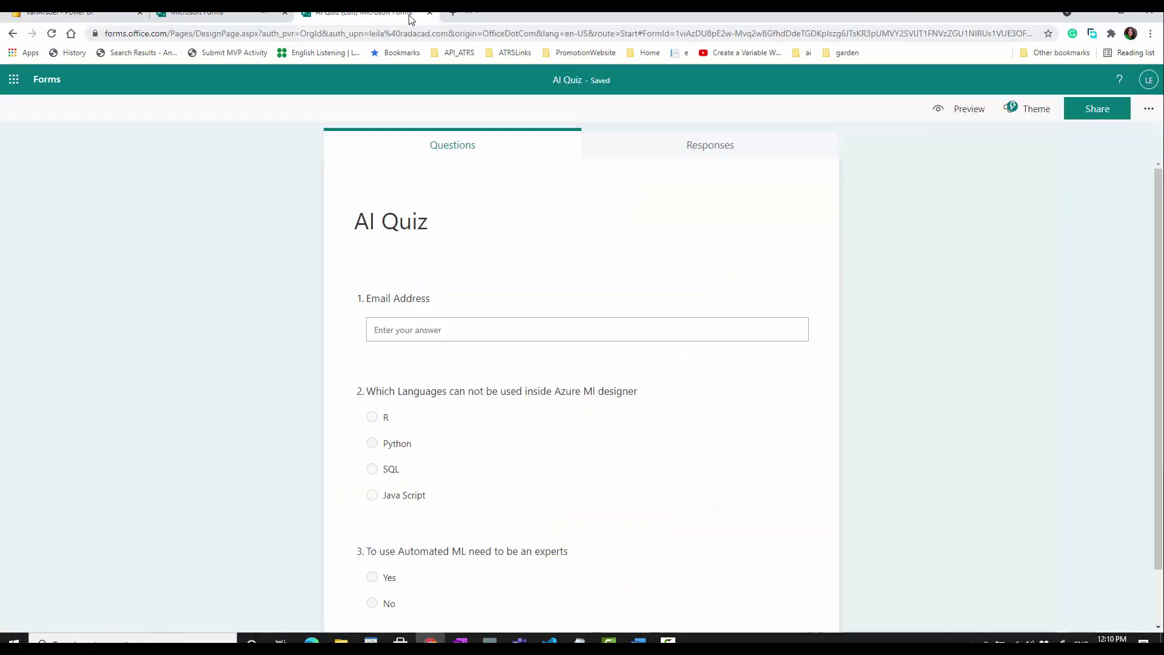
click(107, 16)
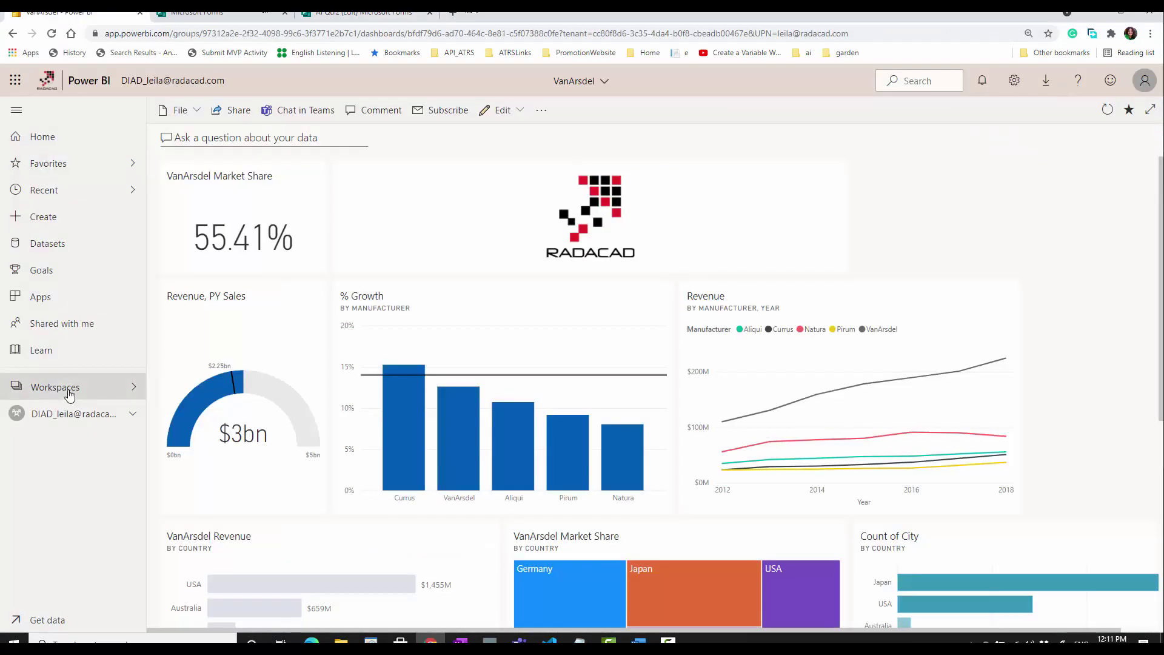
click(68, 393)
click(209, 123)
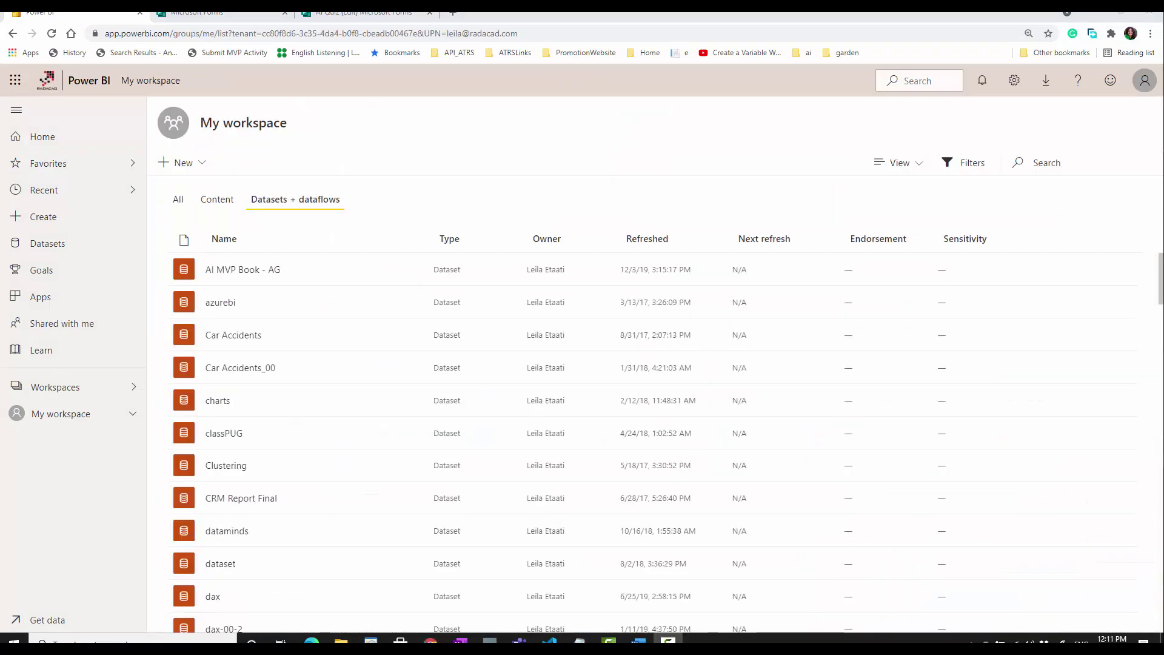
click(203, 164)
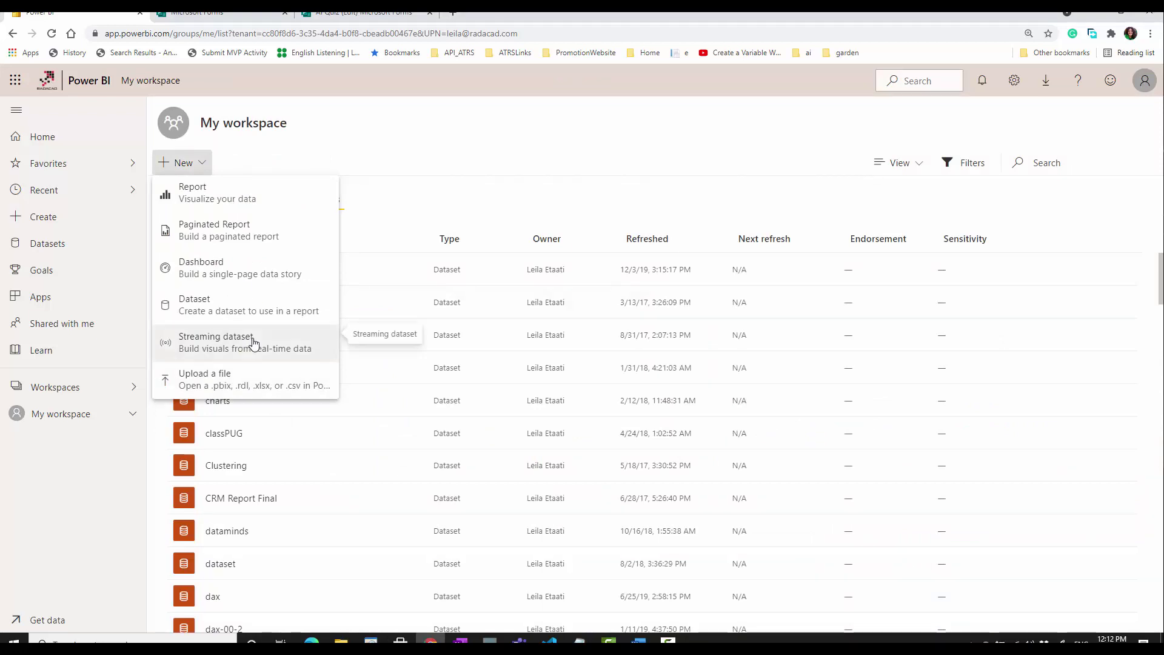
click(254, 343)
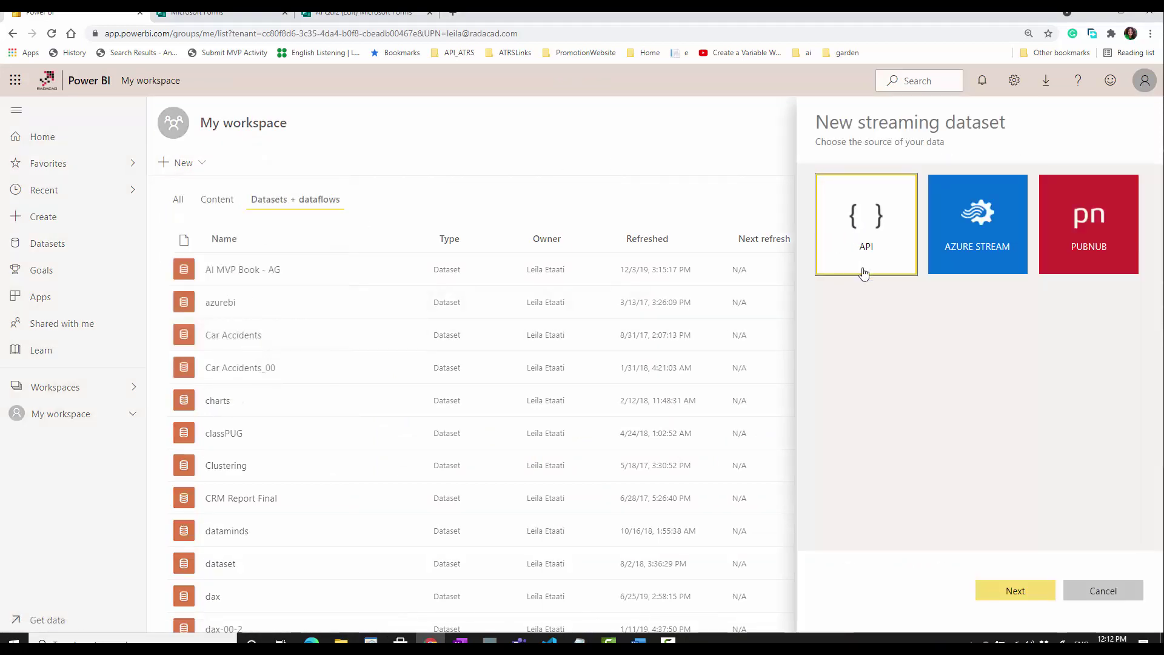
- Name the API dataset QuizeAI and add 'Email Address' as its first text value
click(1018, 594)
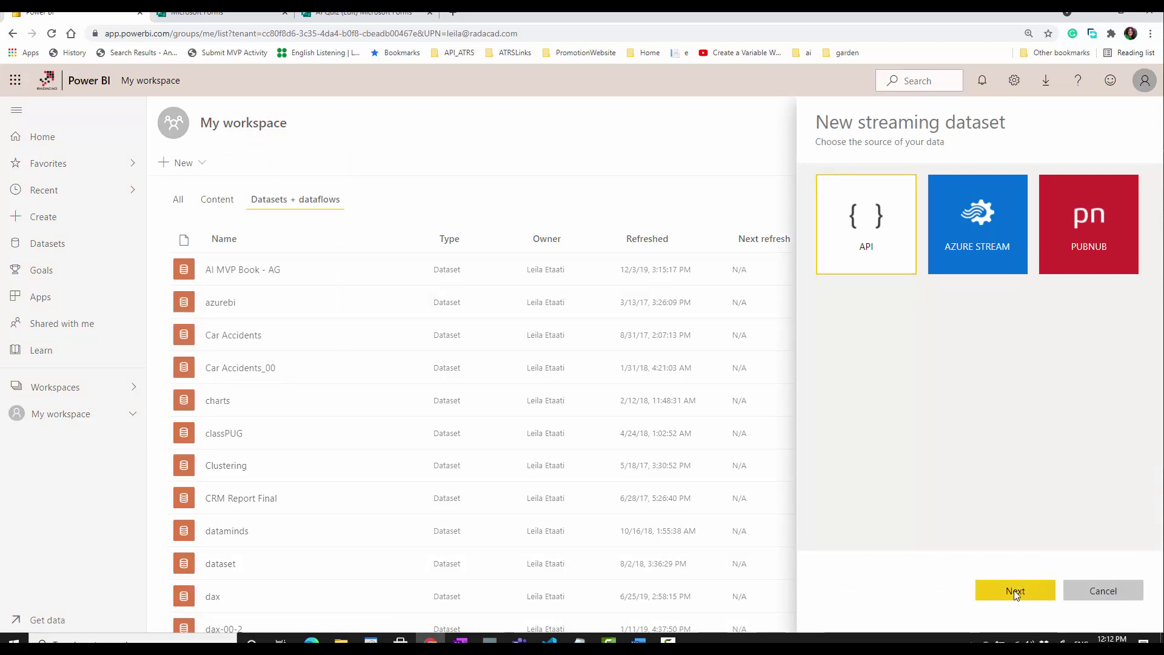
click(857, 254)
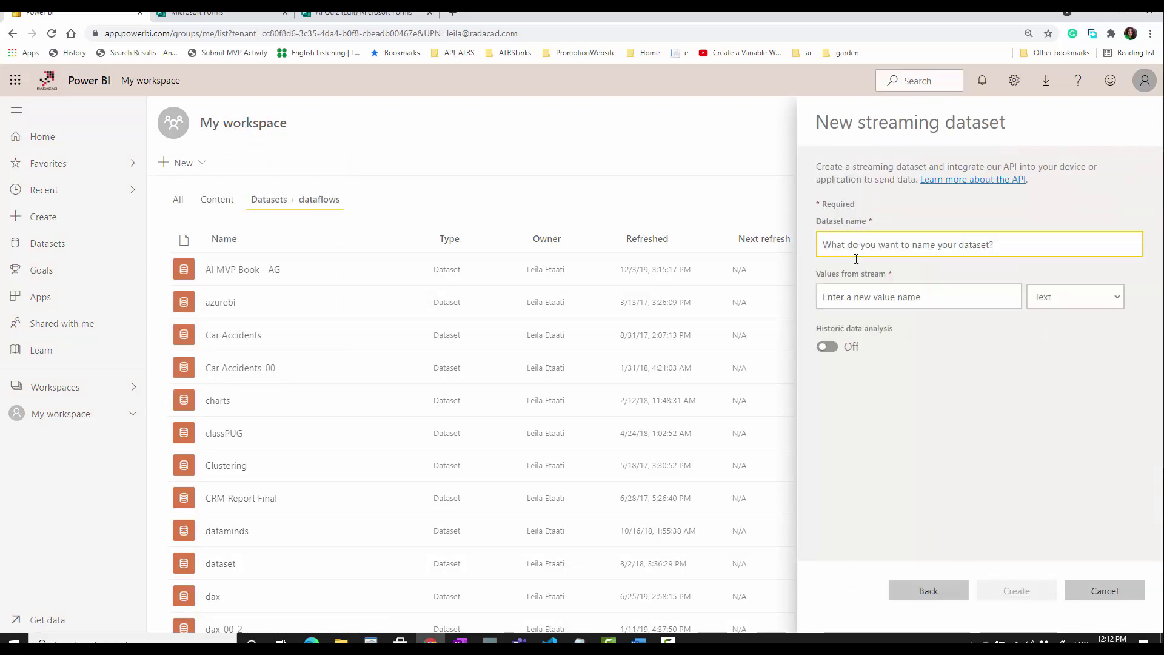
text(QuizeAI)
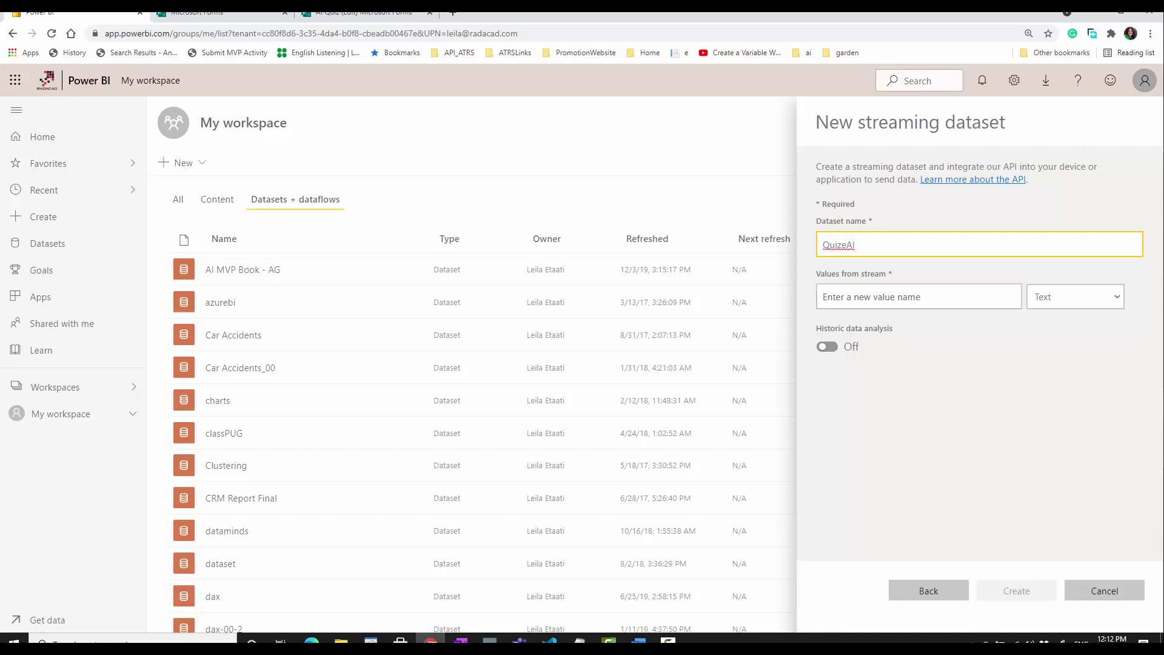
click(855, 297)
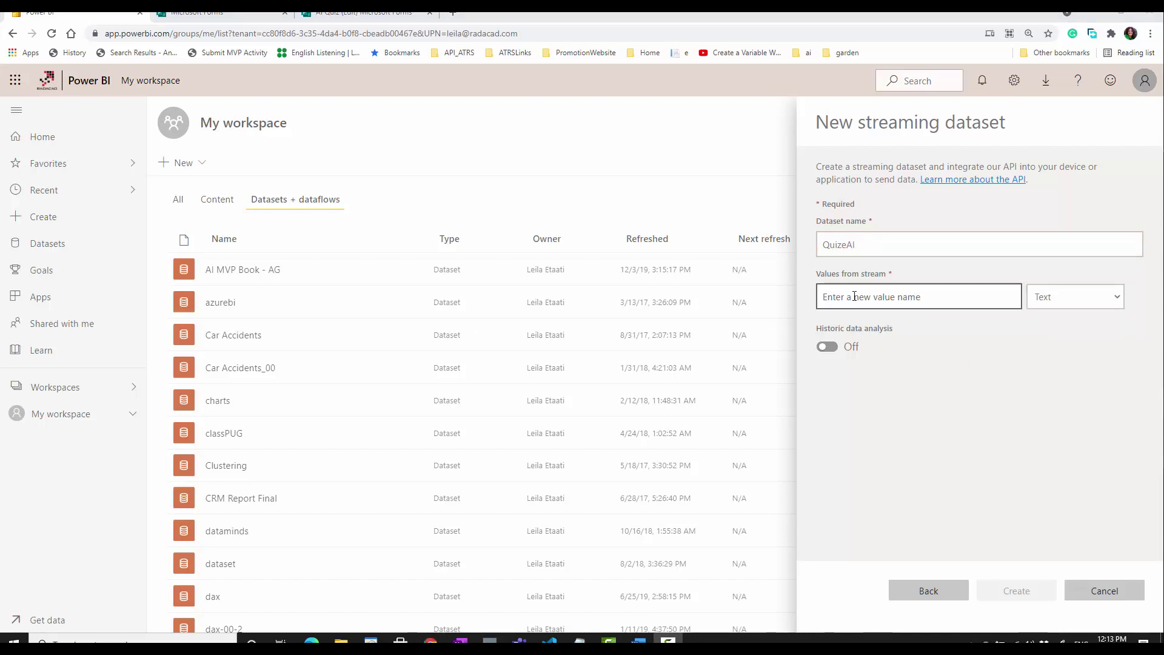
click(347, 14)
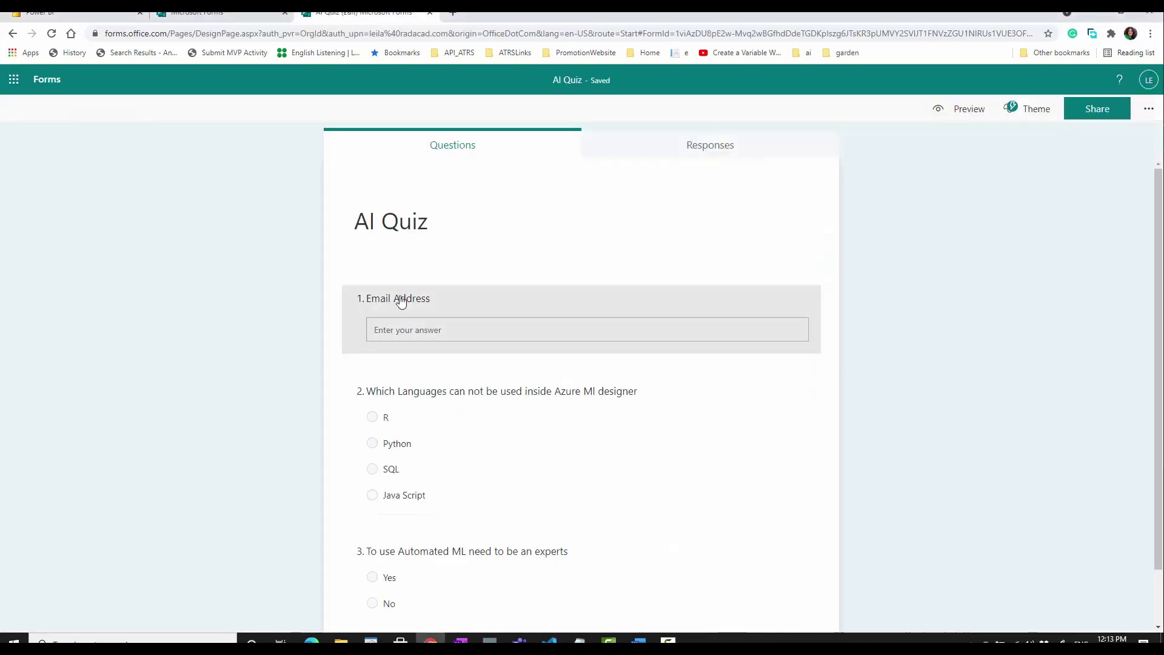
click(404, 300)
key(ctrl+c)
click(145, 13)
click(884, 296)
key(ctrl+v)
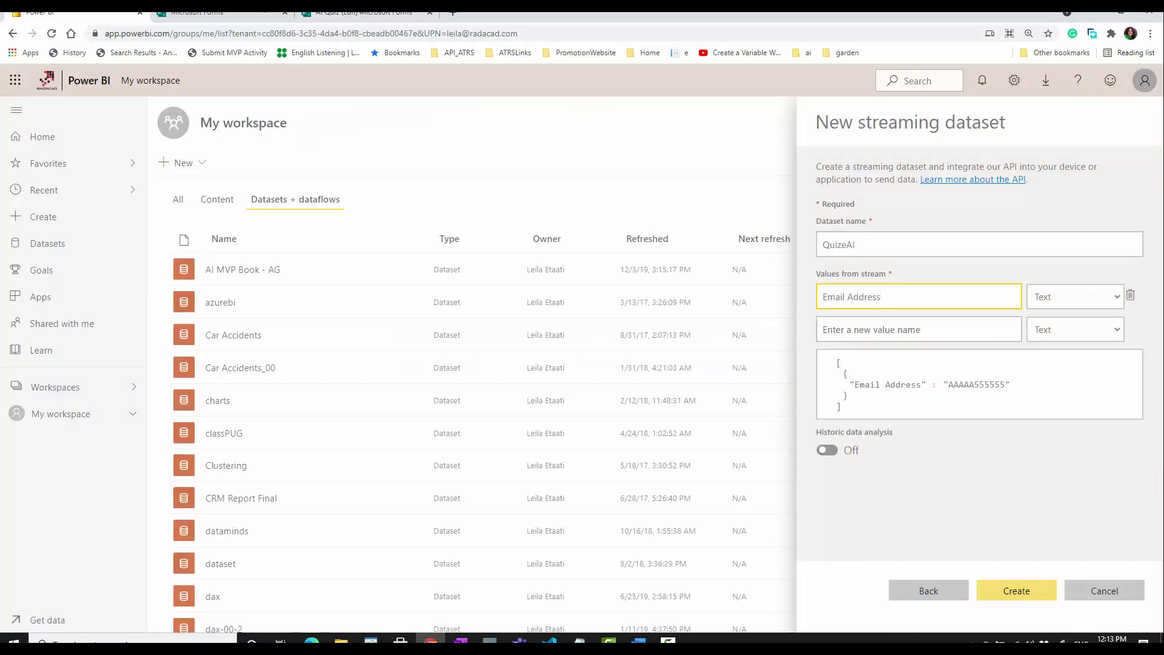
- Add the Azure ML languages and Automated ML questions as values, turn on historic analysis, and create it
click(358, 12)
scroll(462, 429, down, 2)
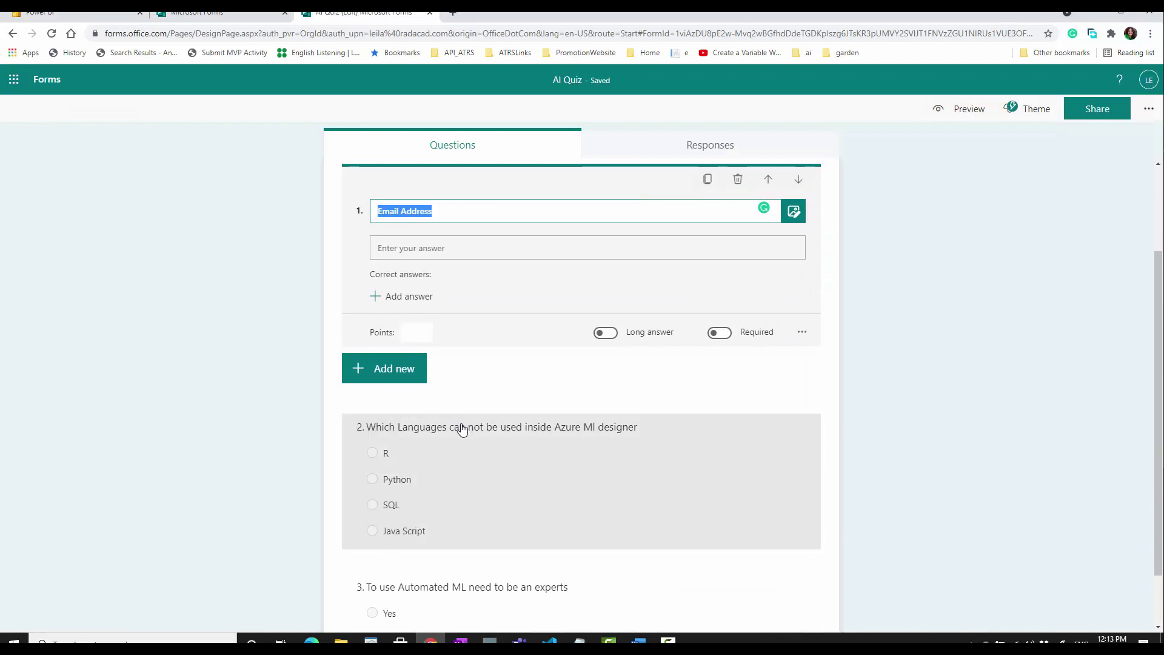
click(462, 428)
key(ctrl+c)
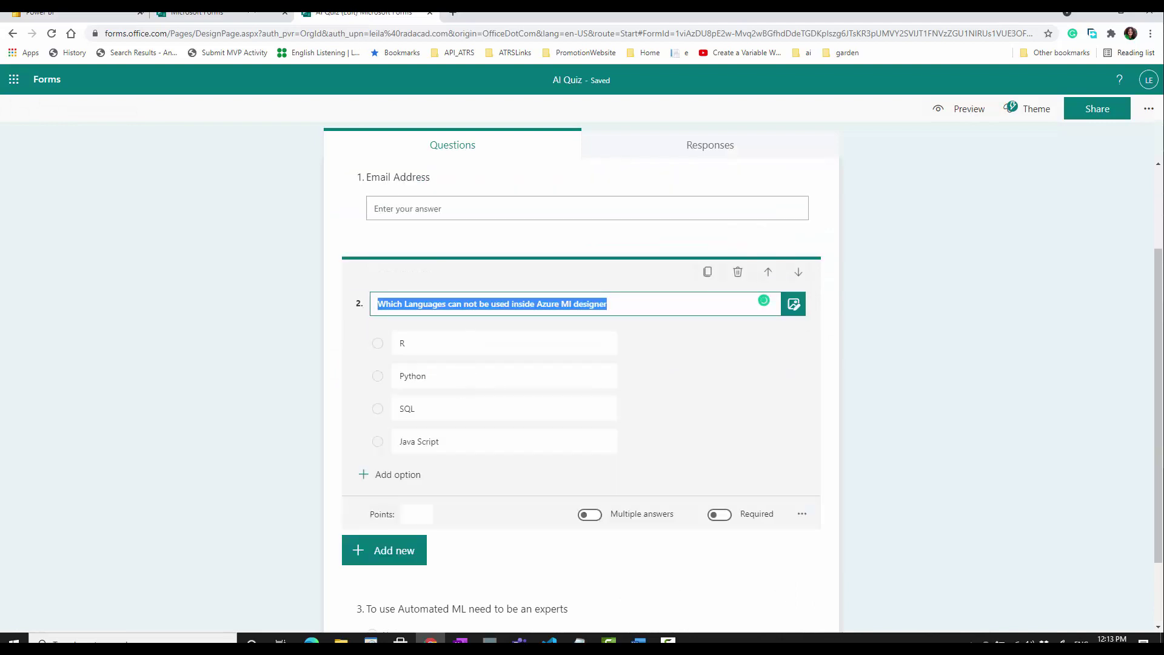
click(79, 12)
click(872, 328)
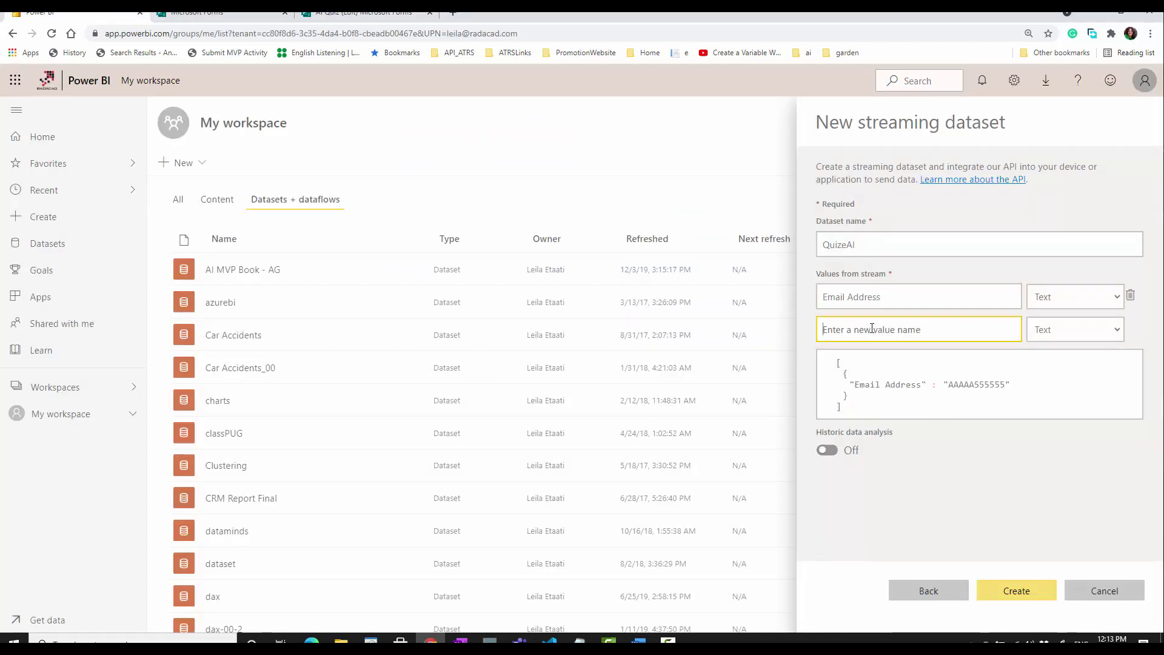
key(ctrl+v)
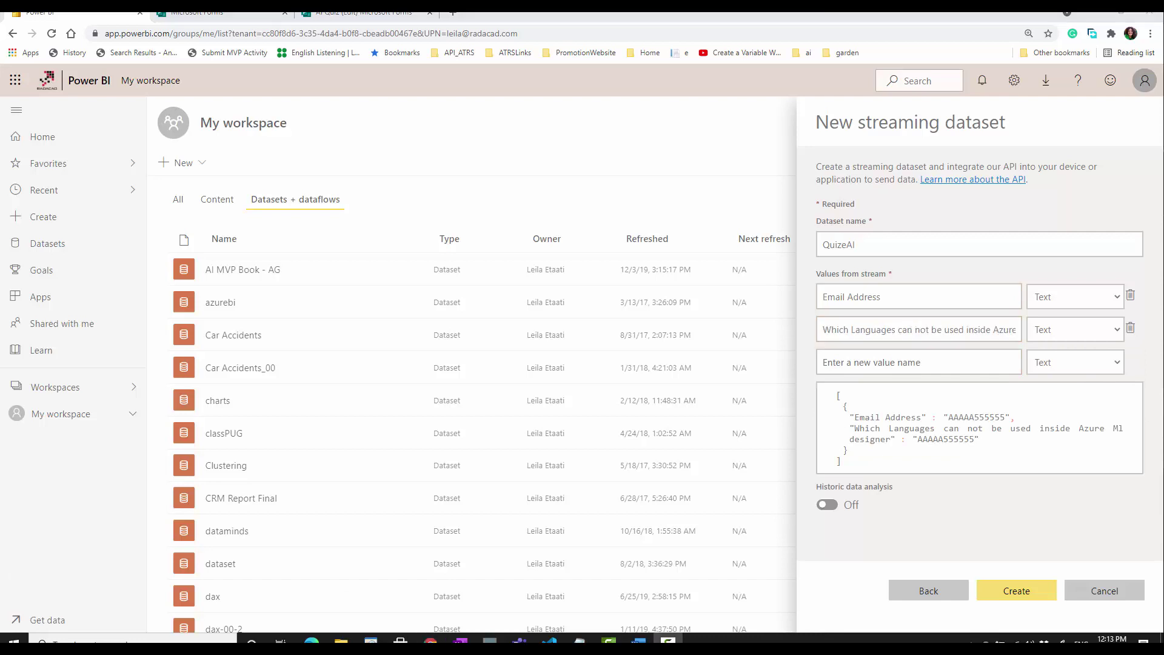
click(872, 362)
text(To use Automated ML need to be an experts)
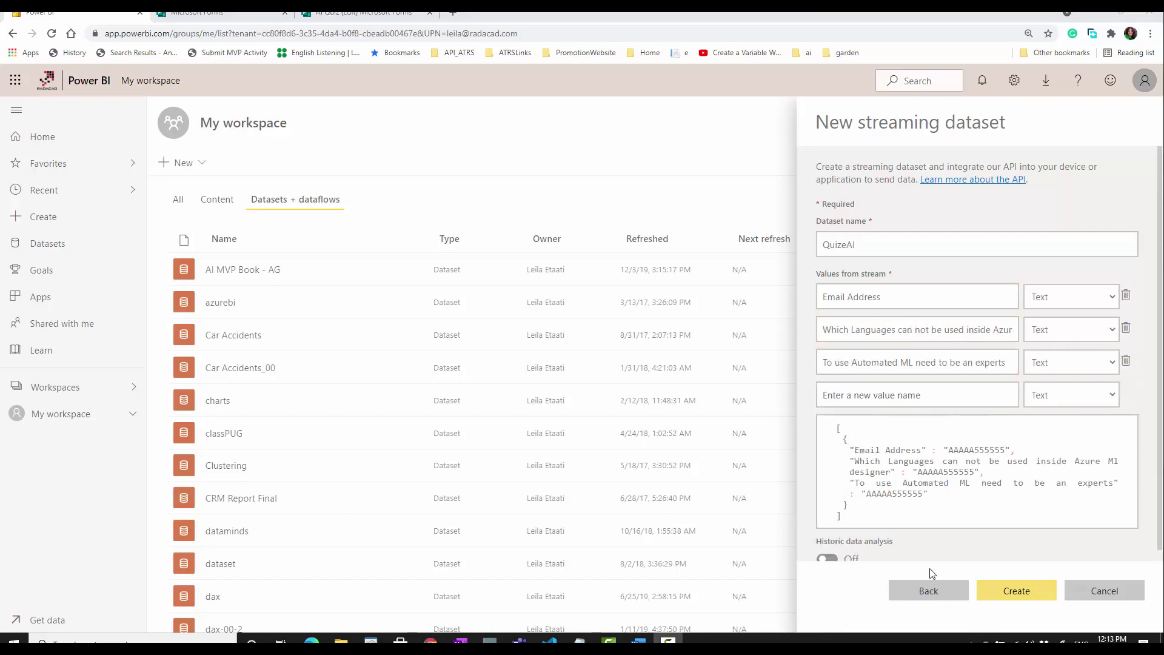
click(835, 541)
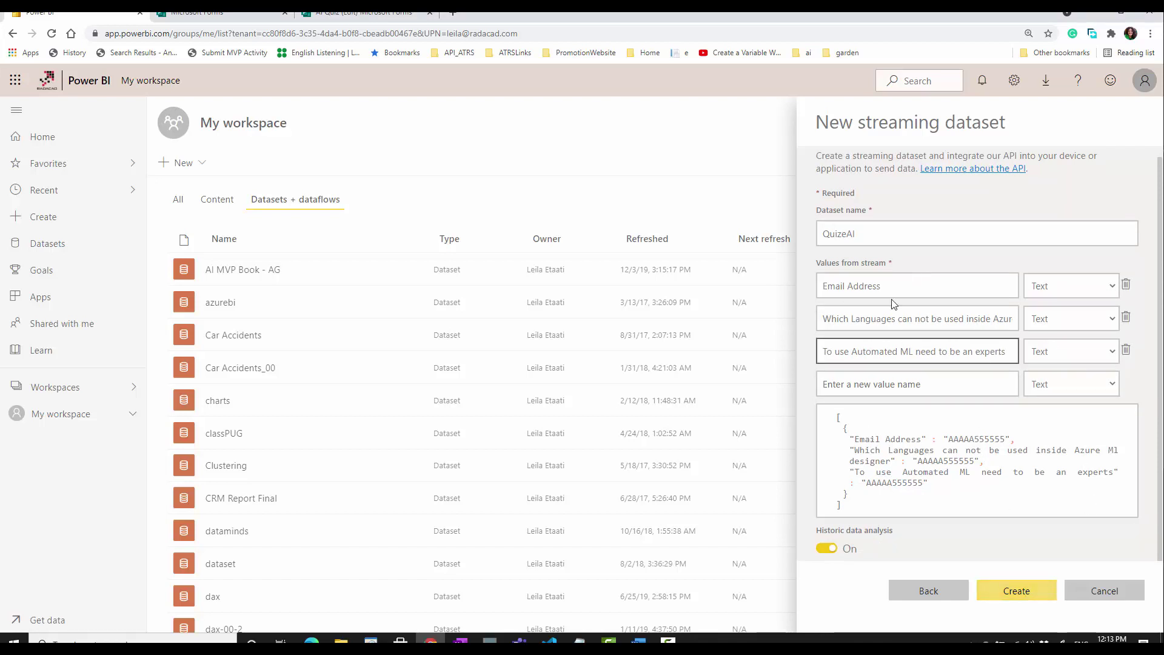
click(1004, 595)
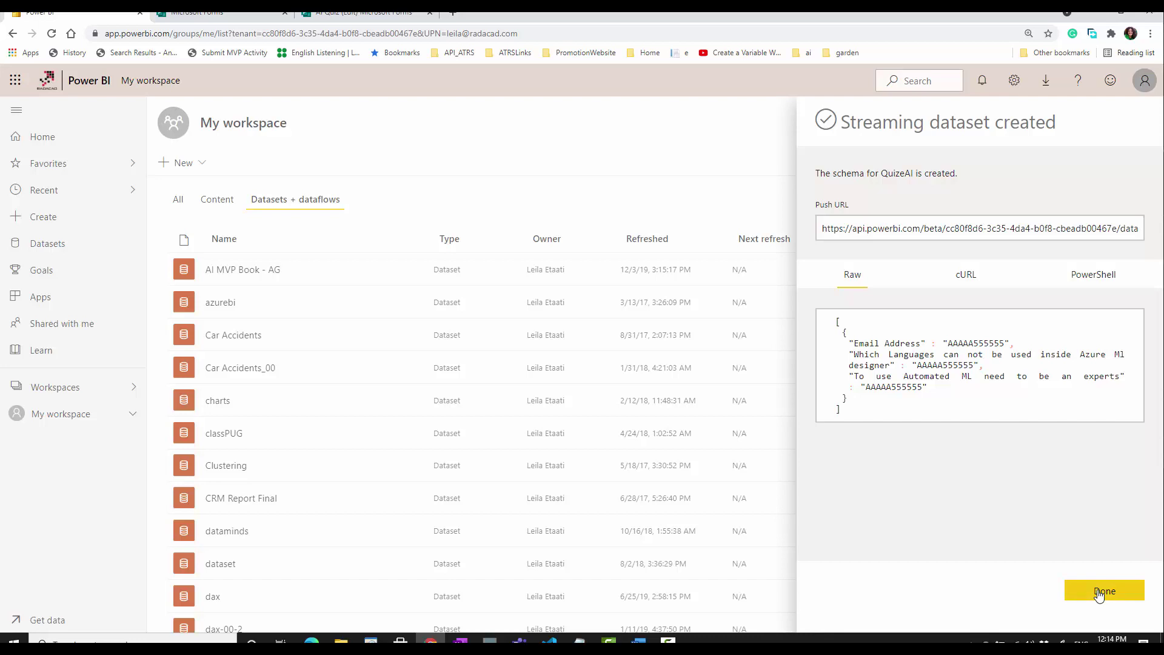
click(1100, 594)
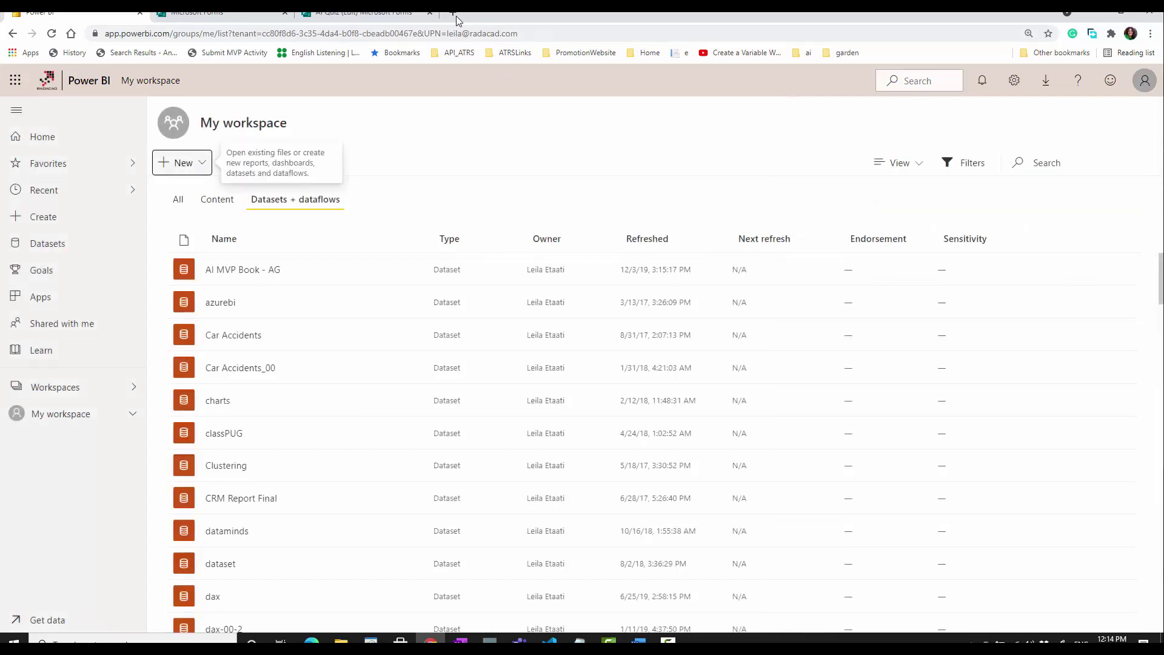
- Search the web for Power Automate in a new browser tab and sign in at flow.microsoft.com
click(453, 14)
text(power utomate)
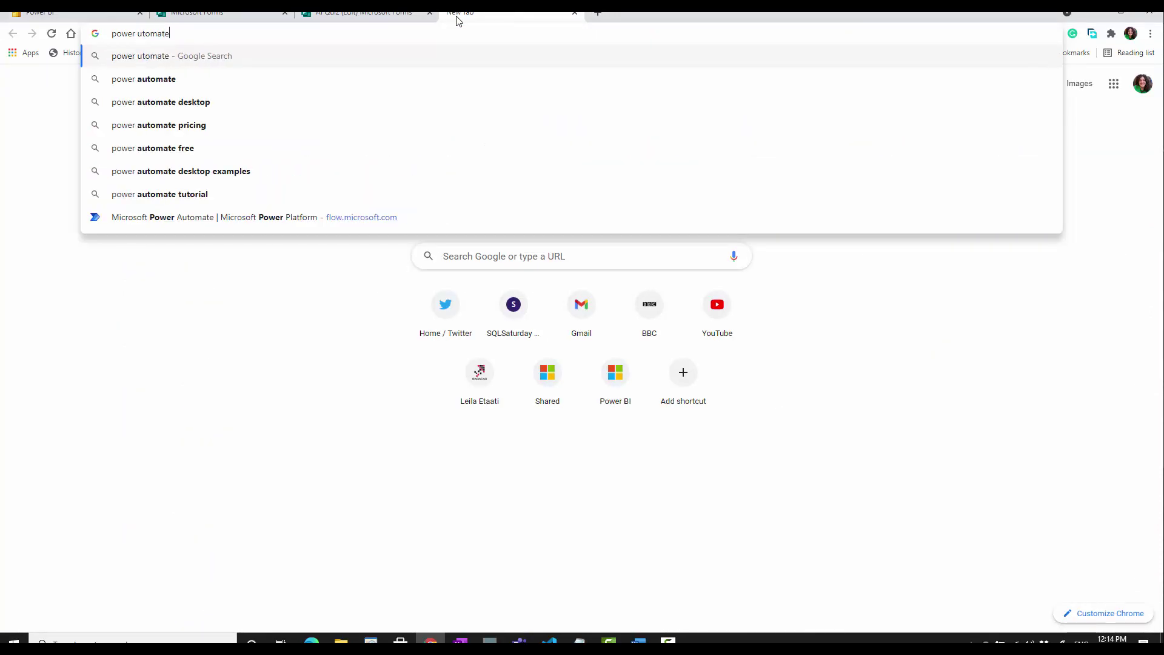
key(Return)
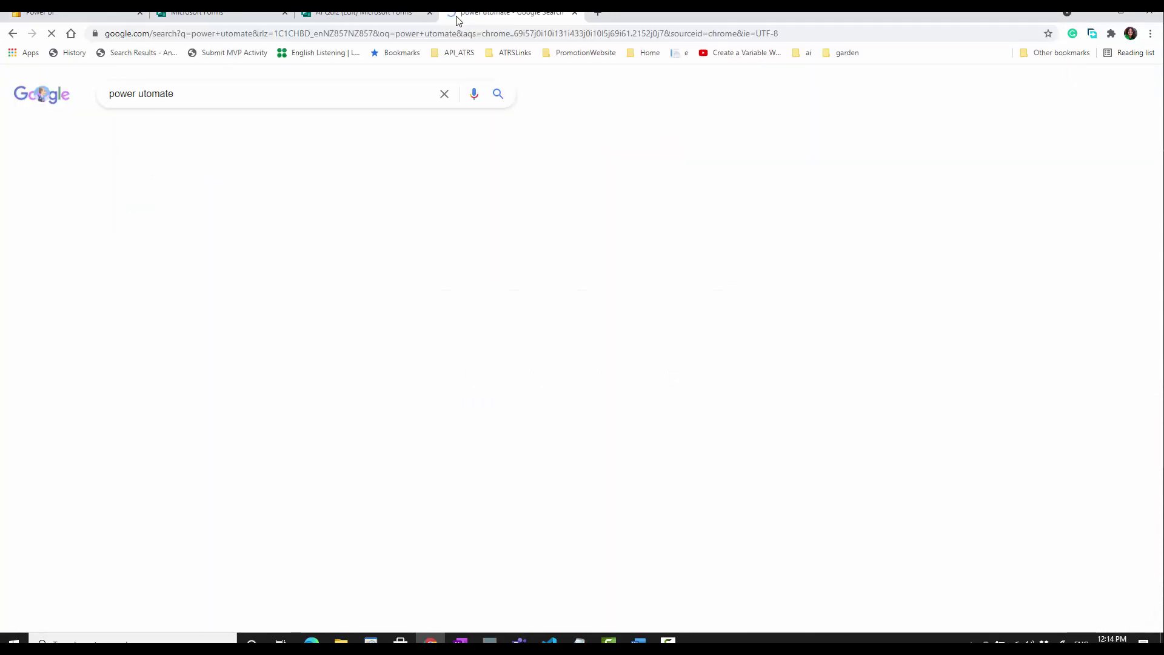
click(226, 242)
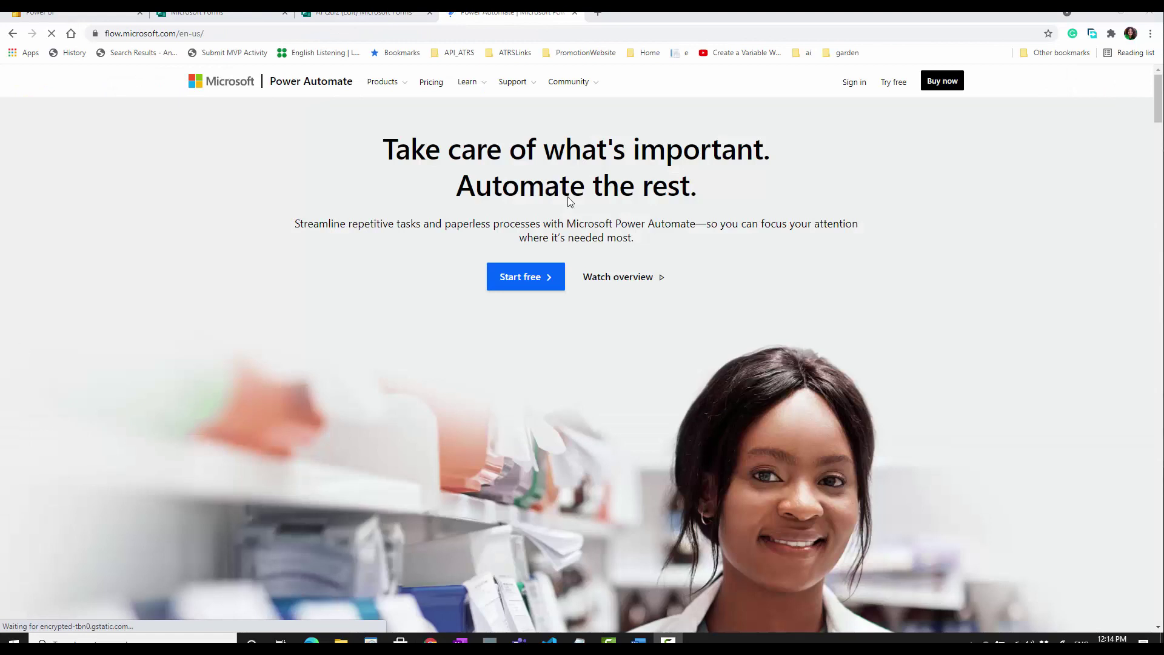
click(851, 94)
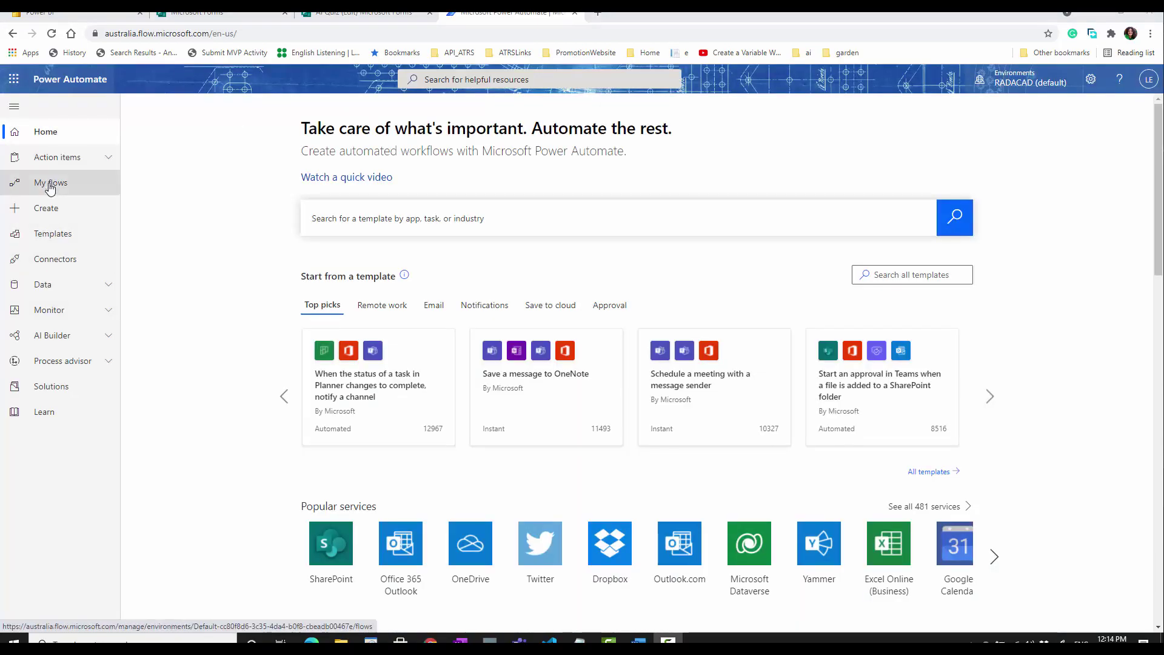
- Create a blank instant cloud flow triggered by Microsoft Forms 'When a new response is submitted'
click(50, 185)
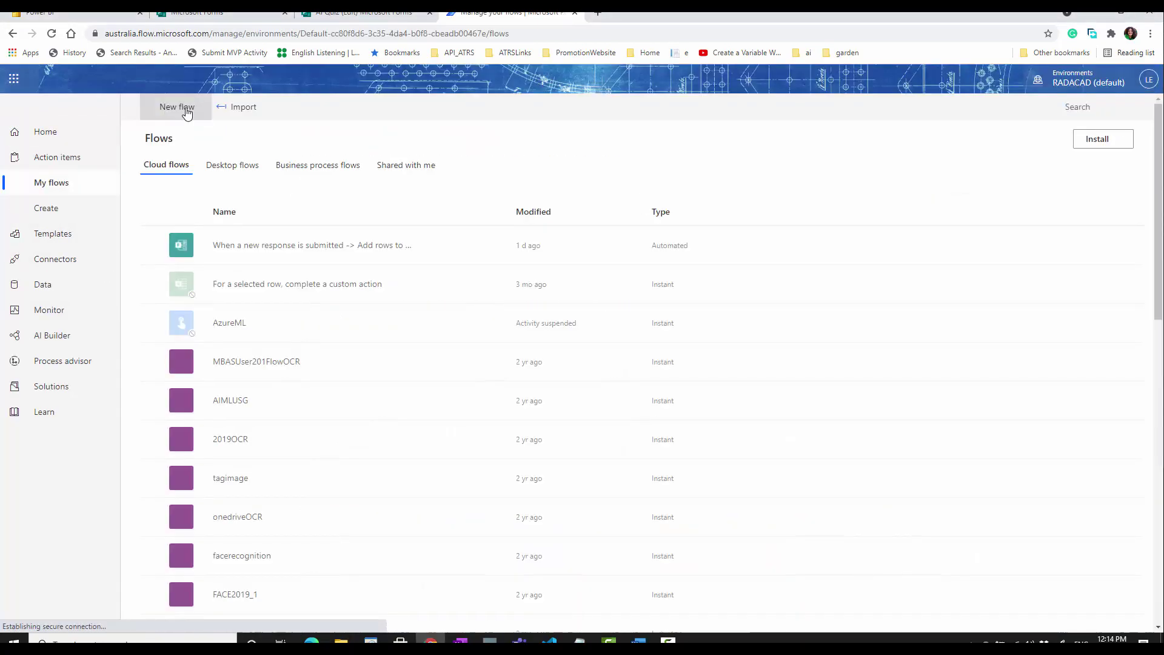
click(187, 113)
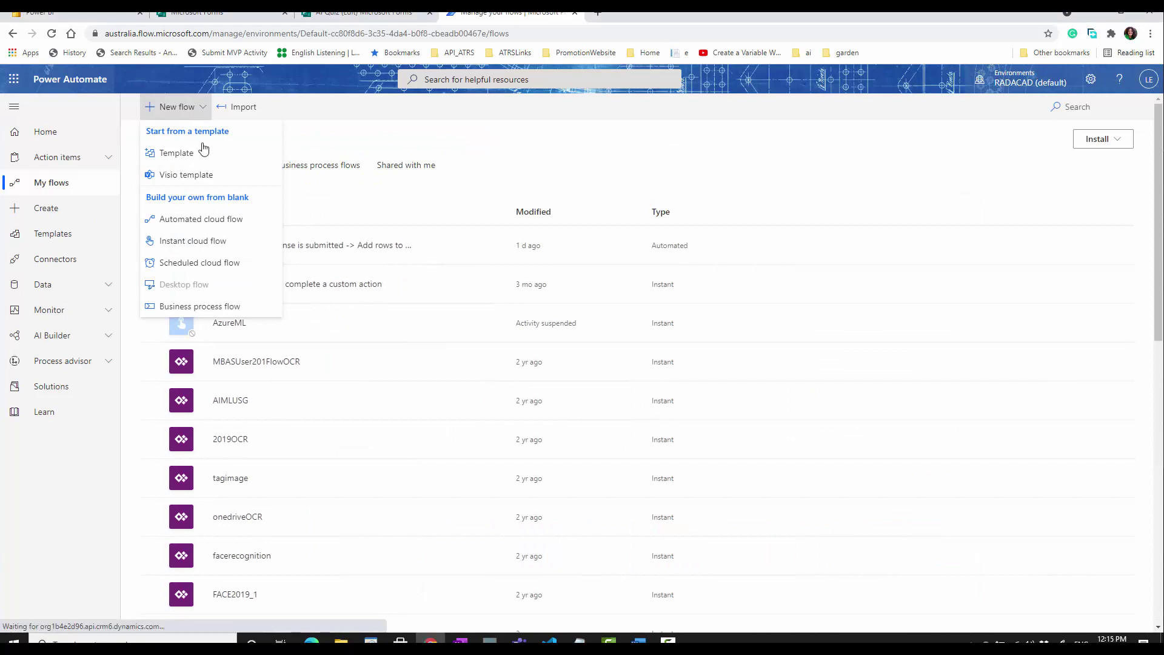
click(200, 243)
click(711, 500)
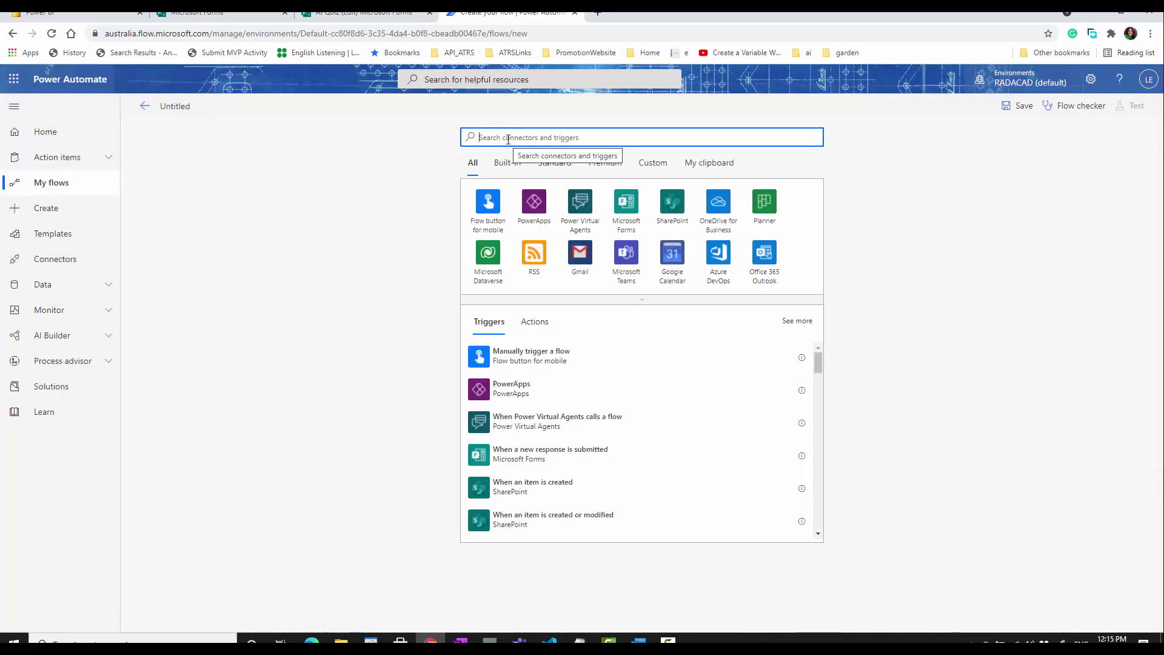
key(alt+Tab)
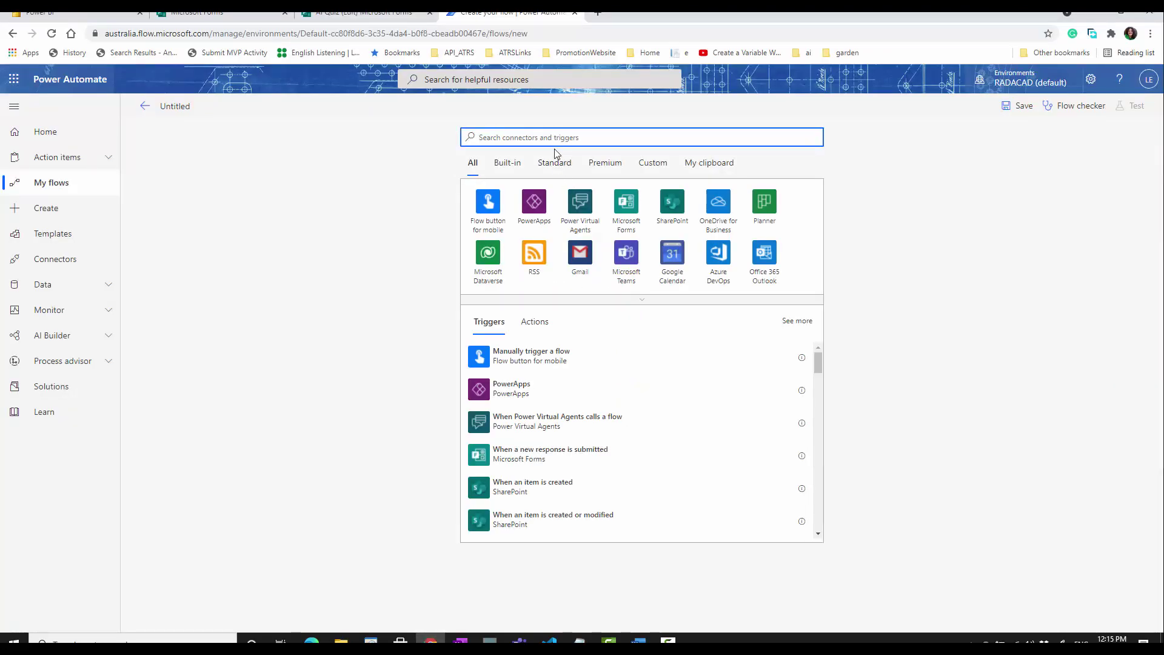
click(620, 206)
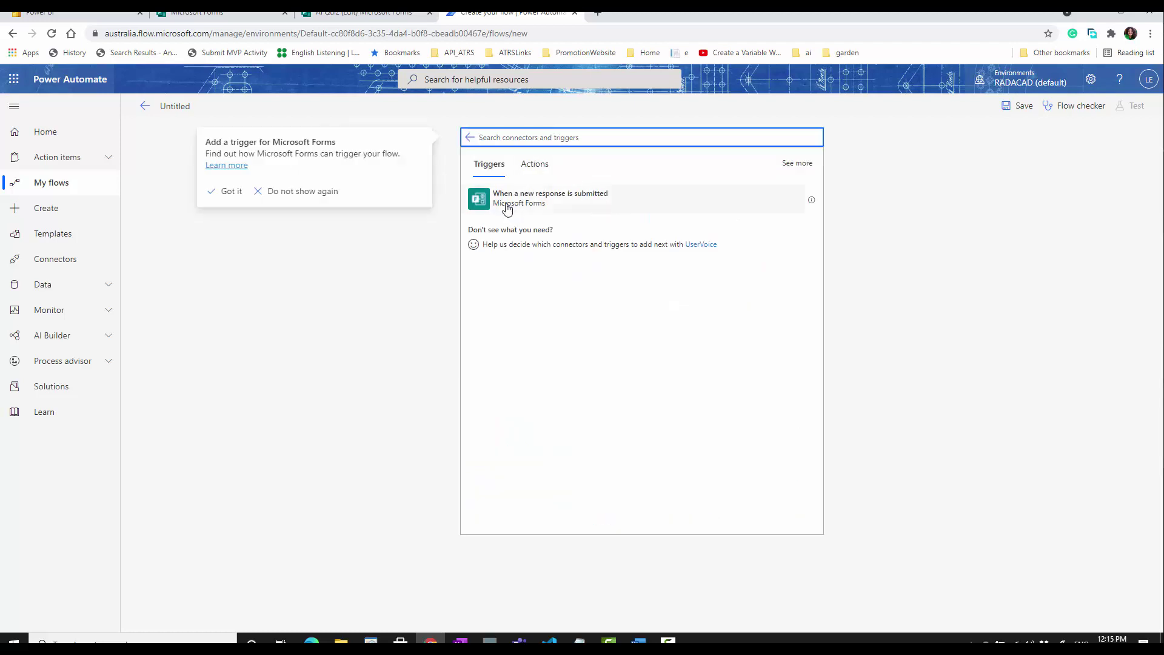
click(582, 205)
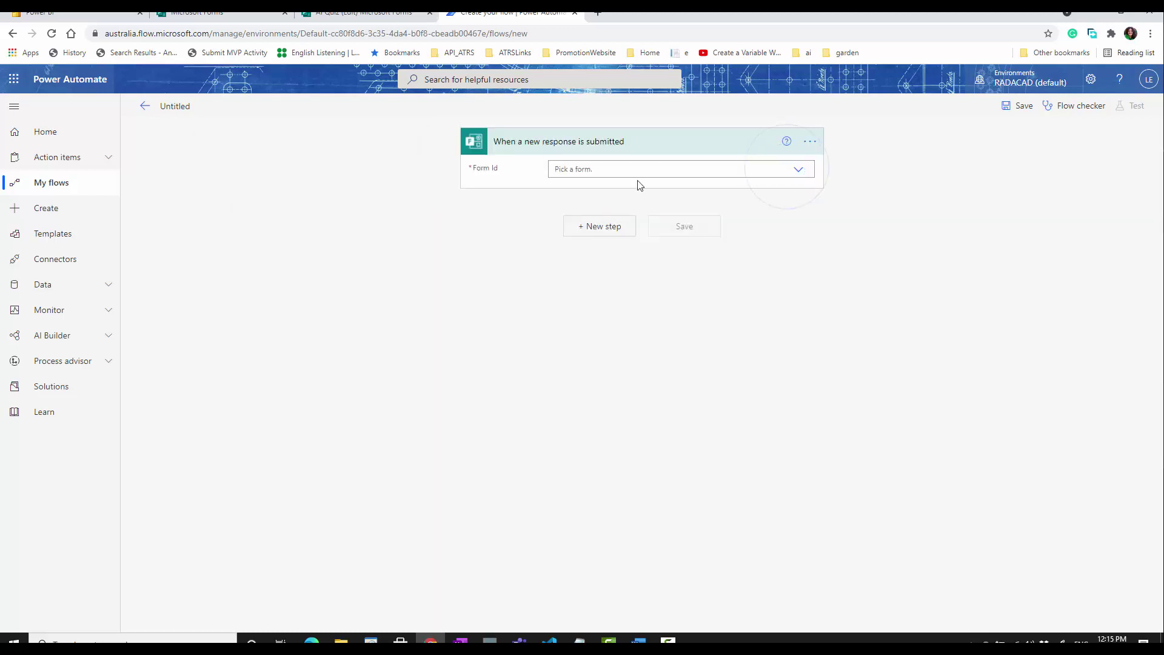
- Choose AI Quiz as the Form Id for the new-response trigger
click(805, 148)
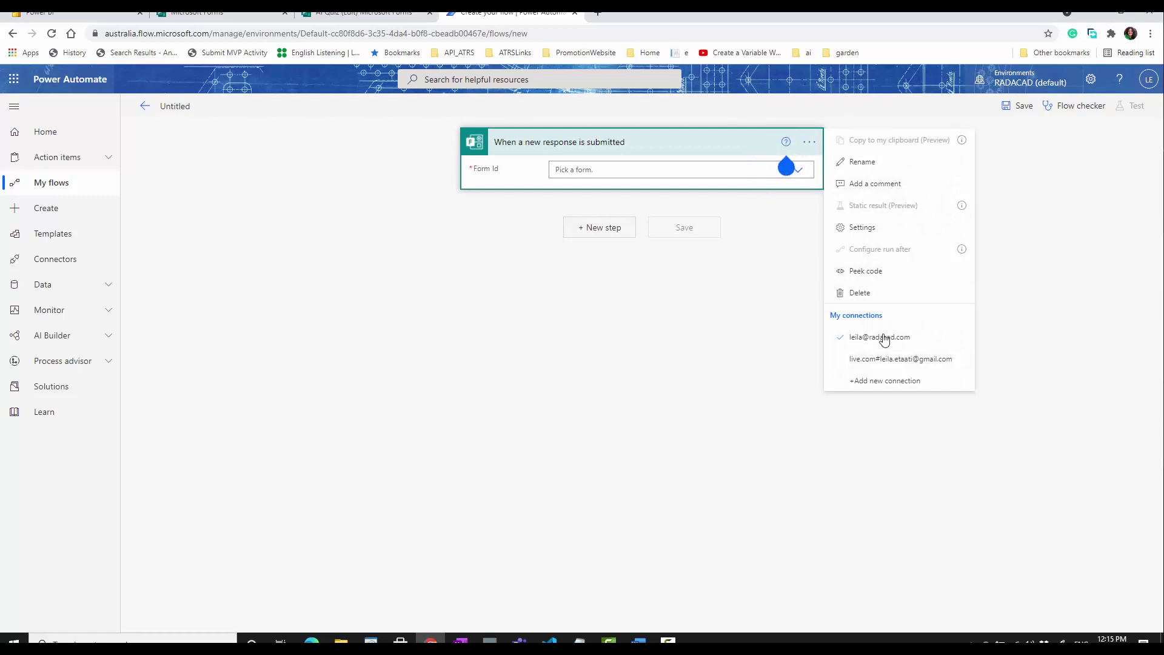
click(802, 176)
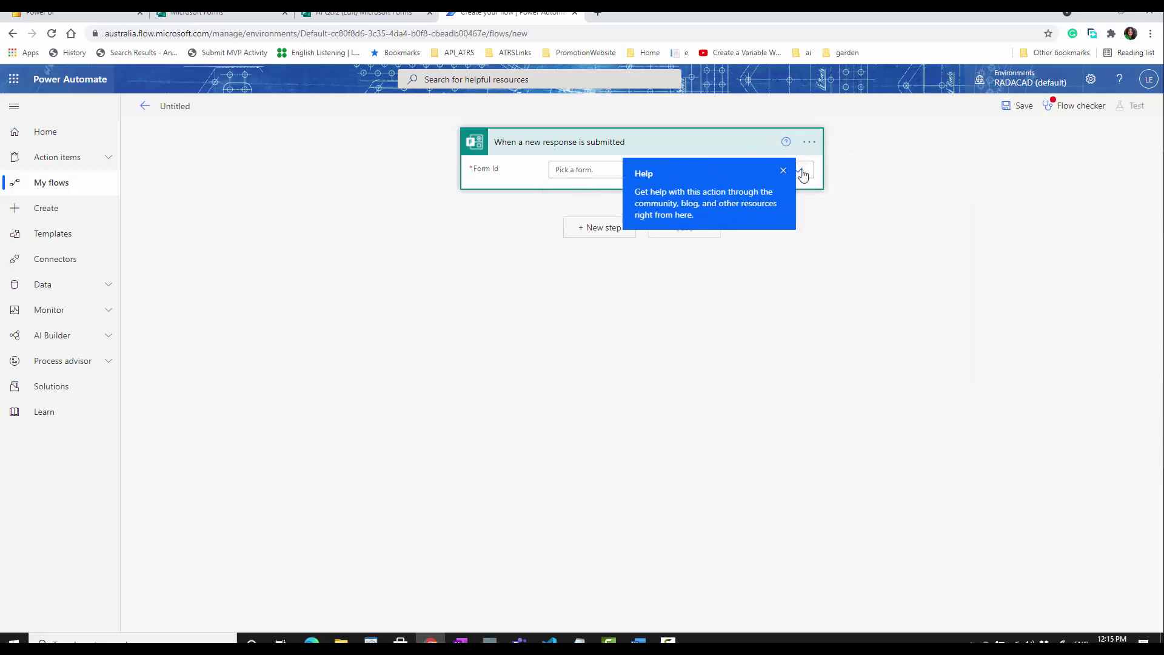
click(784, 171)
click(799, 174)
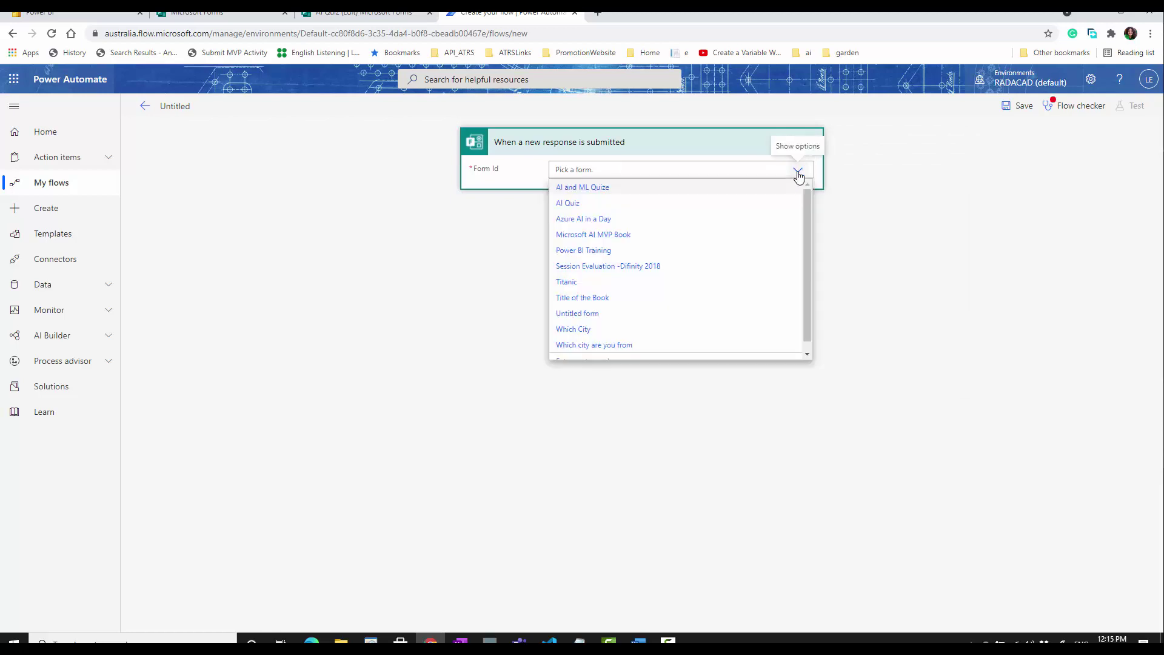
click(604, 205)
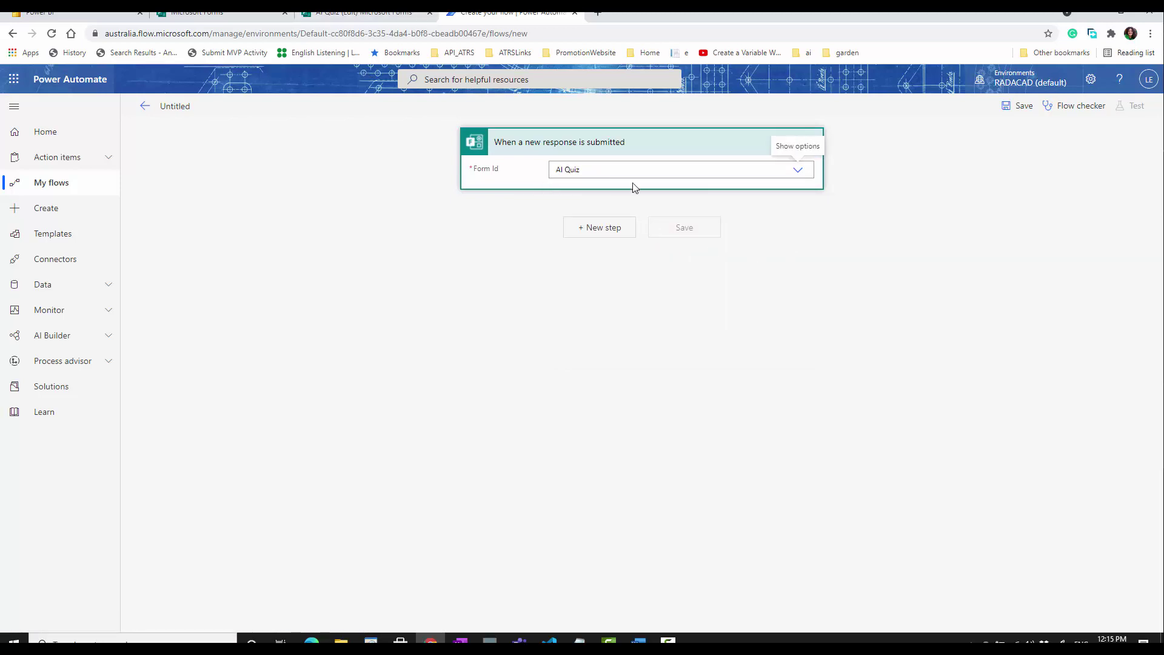
- Add a Microsoft Forms 'Get response details' step with AI Quiz as its form
click(599, 229)
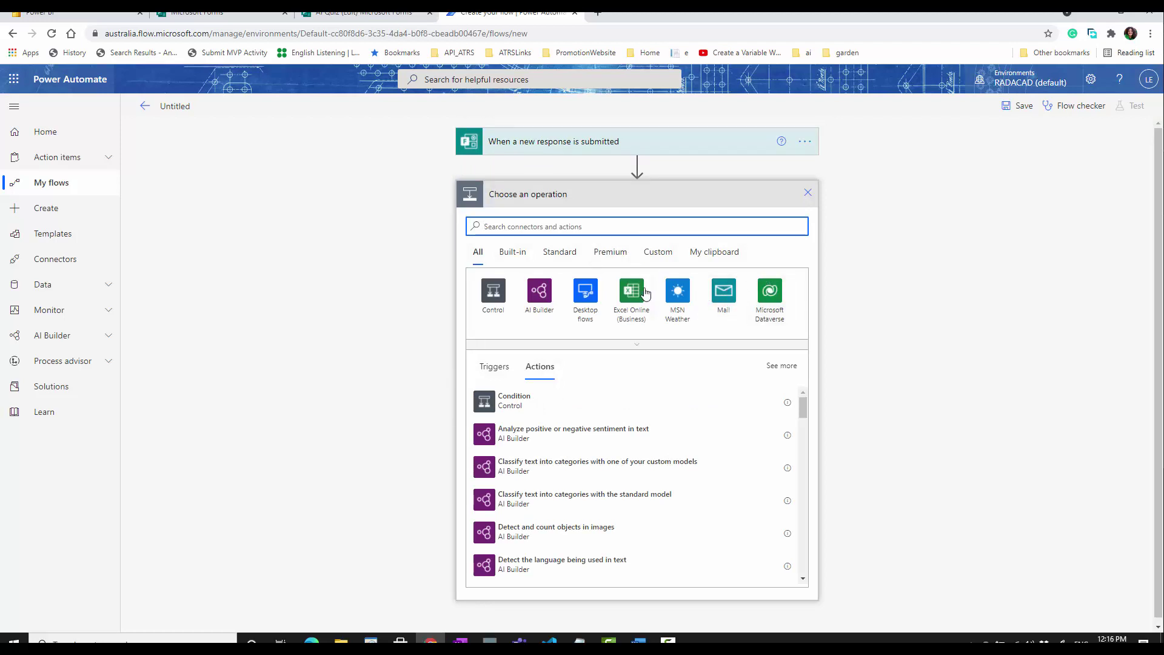
text(resp)
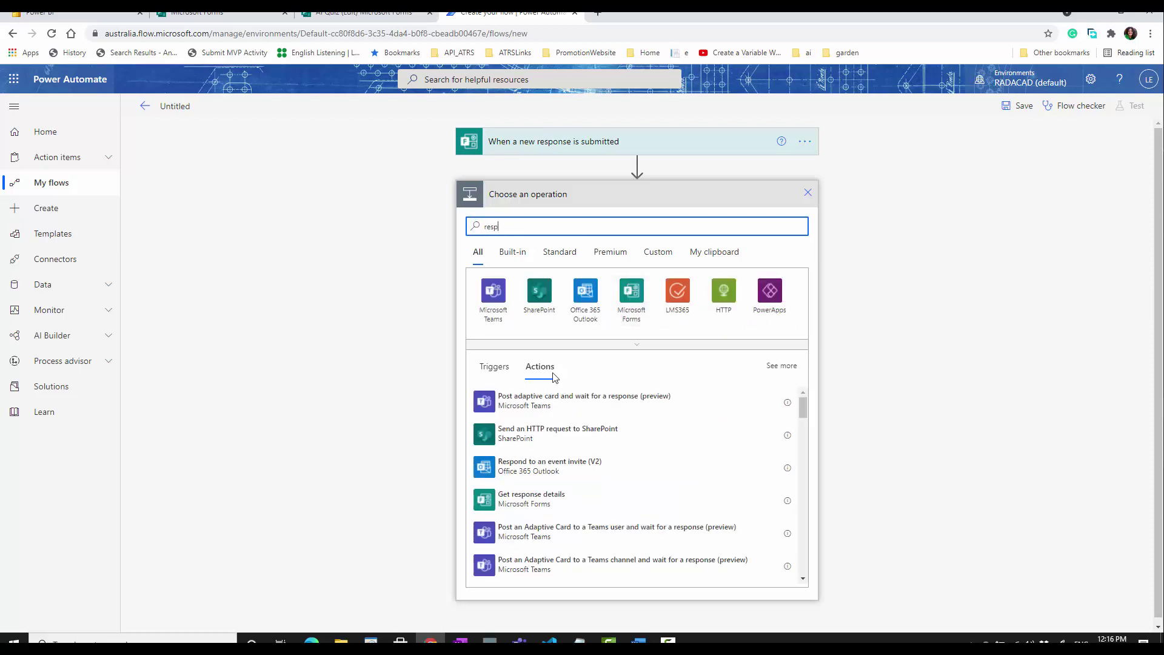
click(634, 288)
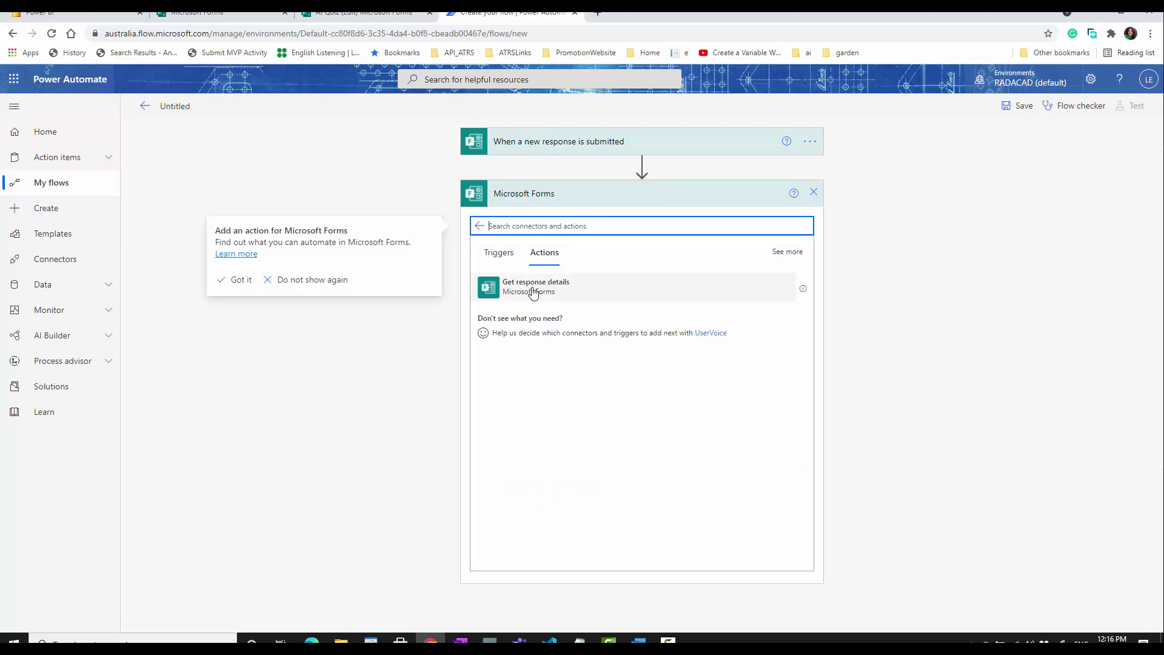
click(533, 288)
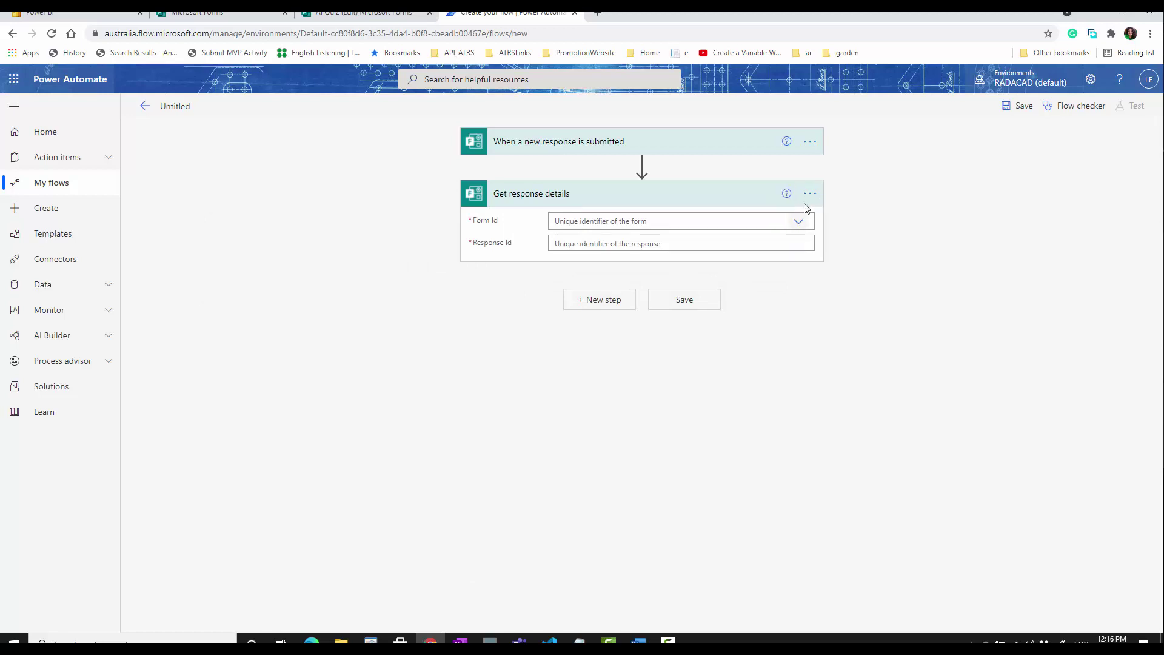
click(802, 224)
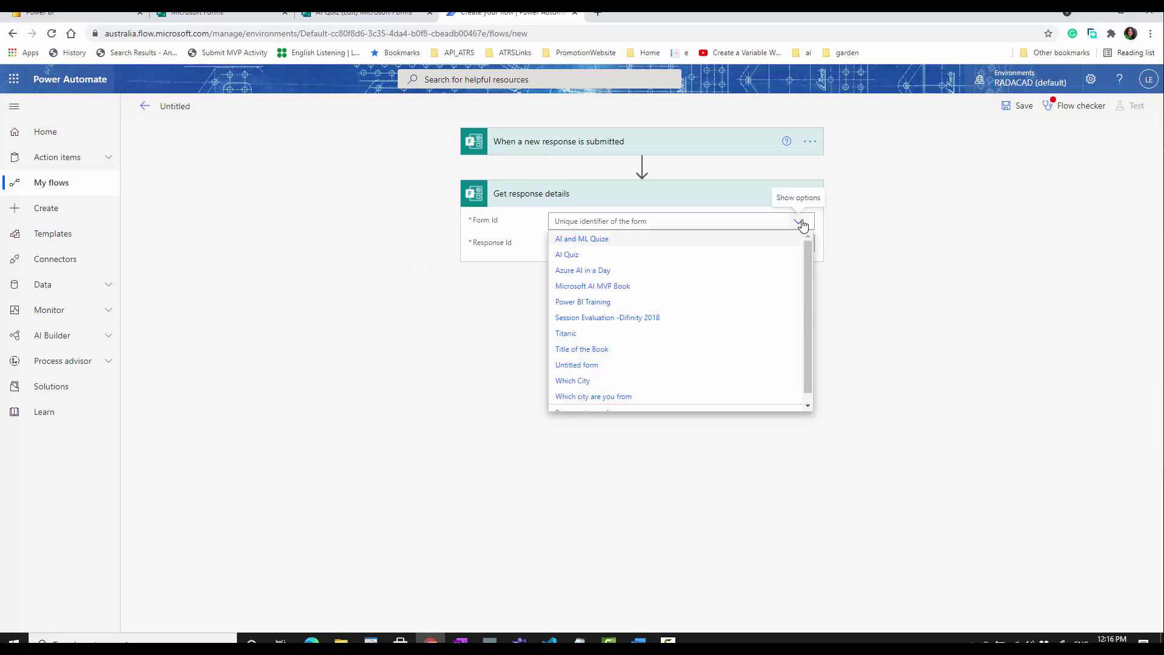
click(674, 252)
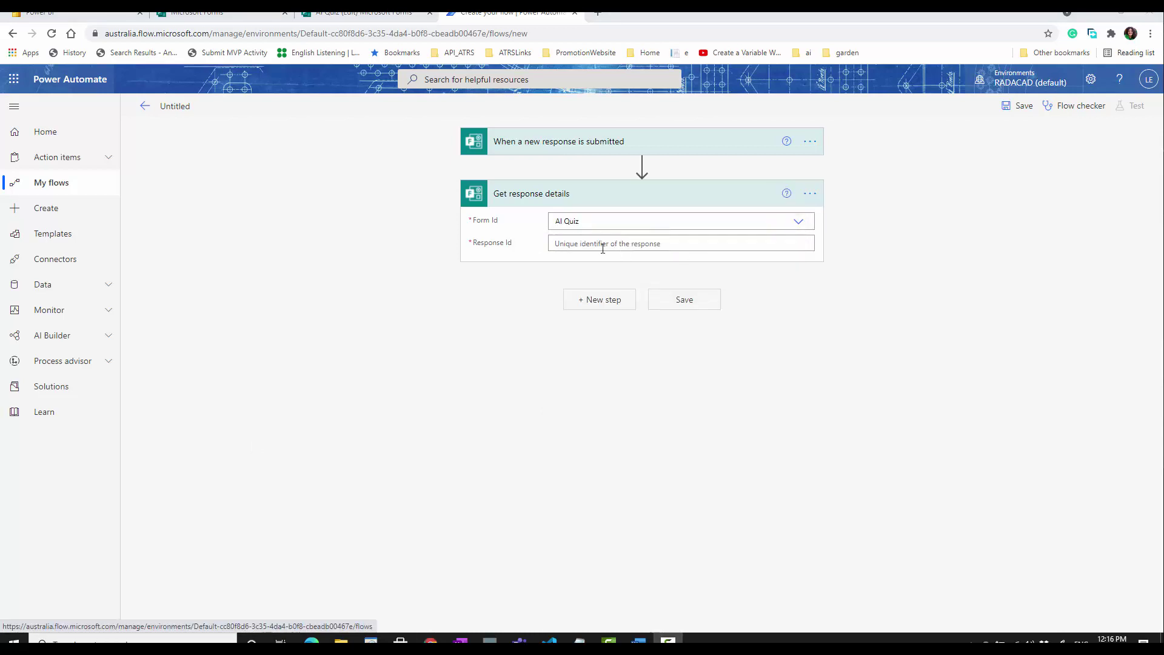
- Fill Response Id from the trigger's Response Id and rename the flow 'AI Quiz'
click(603, 243)
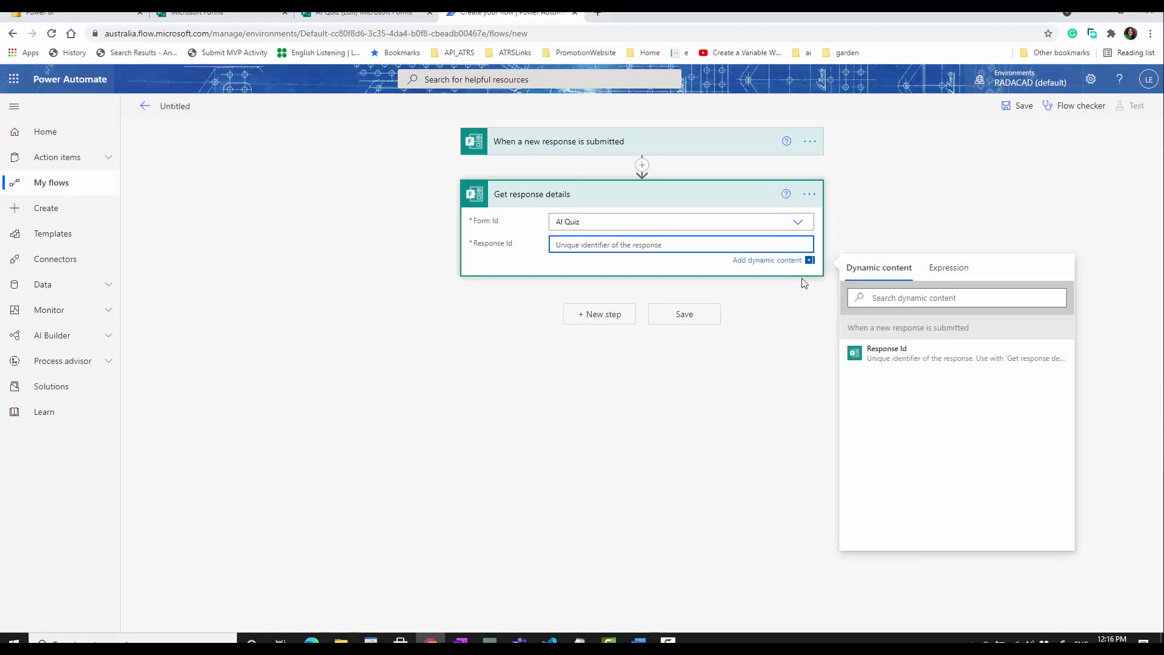
click(904, 358)
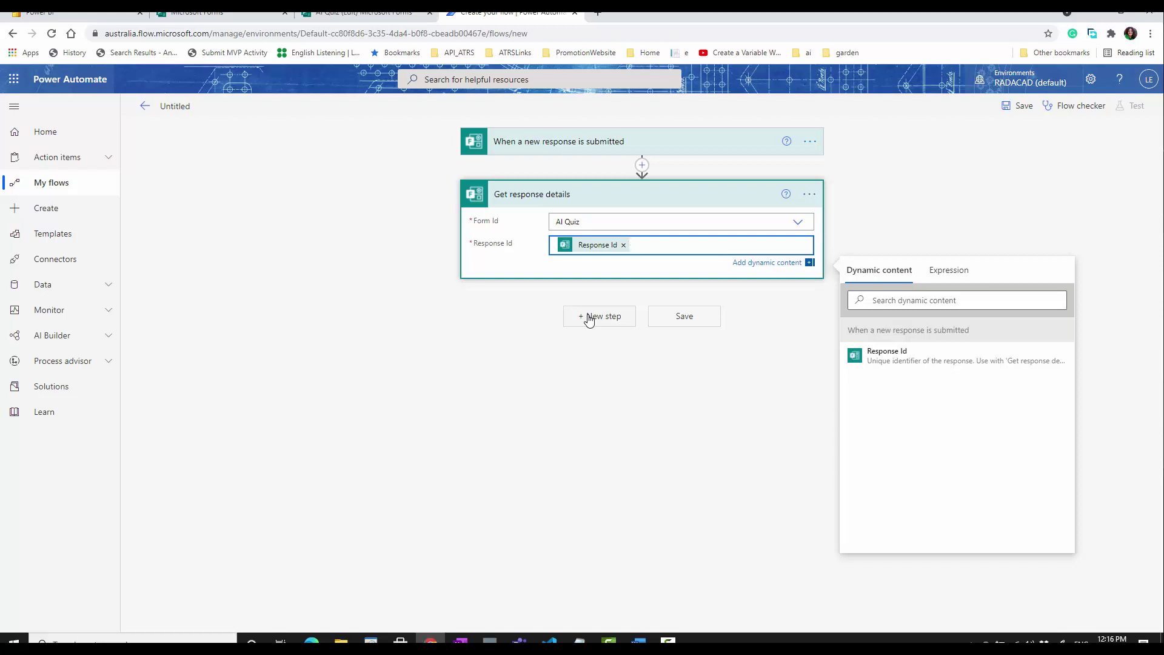
click(178, 108)
text(AI Quiz)
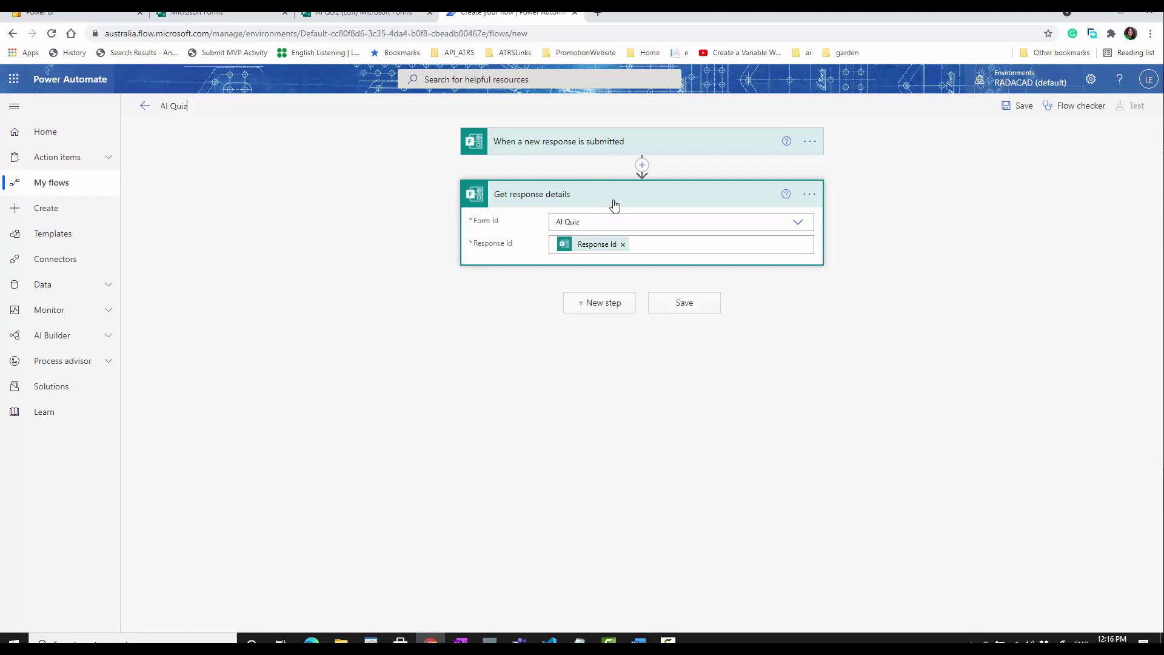
- Add a Power BI 'Add rows to a dataset' step to the flow
click(596, 304)
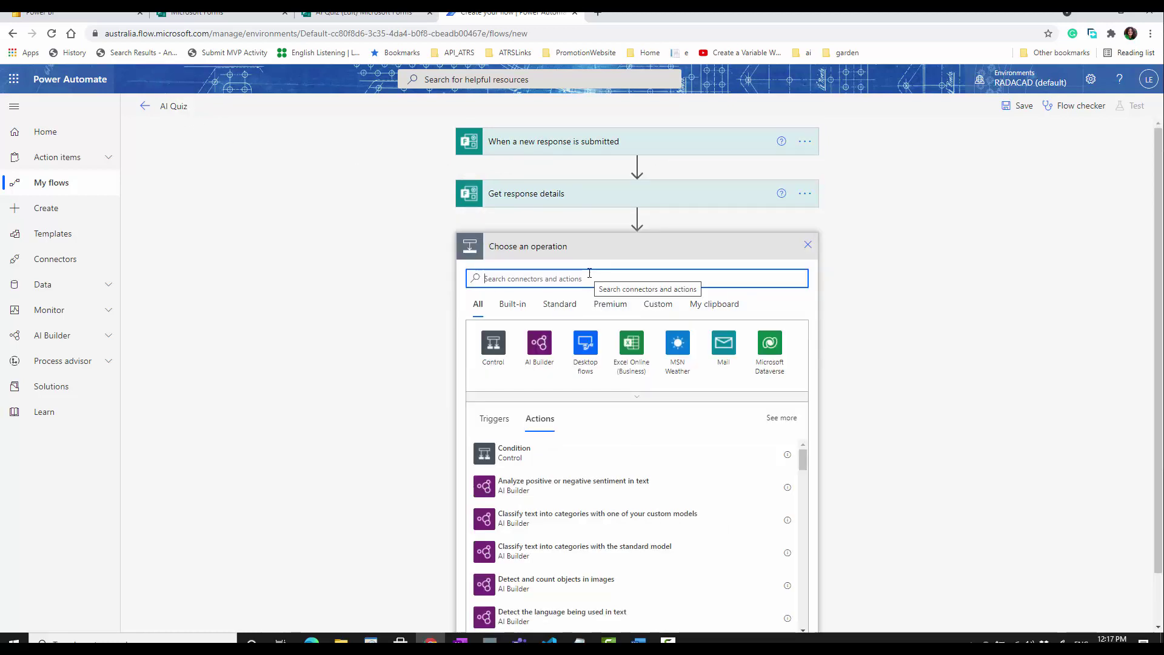
text(power bi)
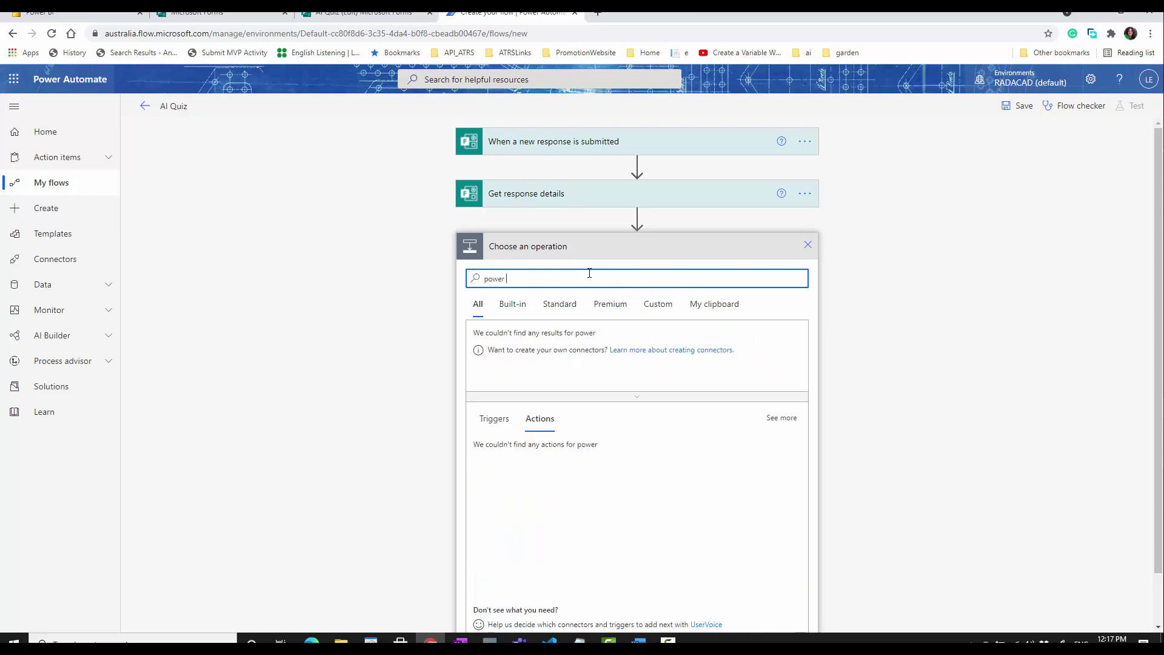
click(494, 353)
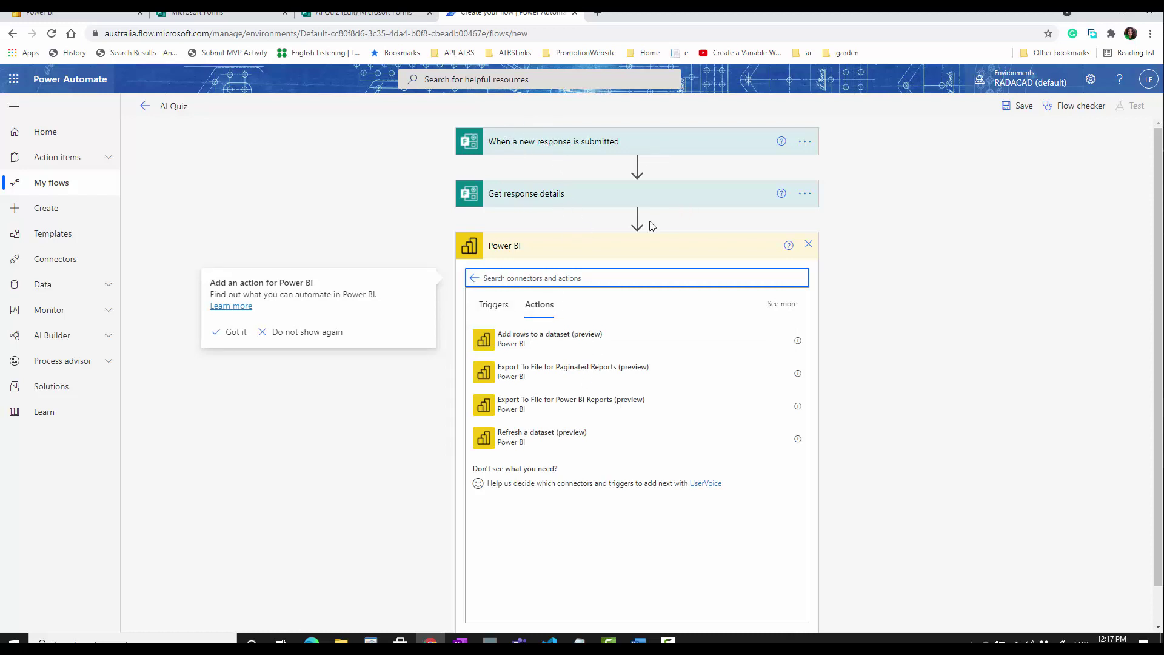
click(540, 343)
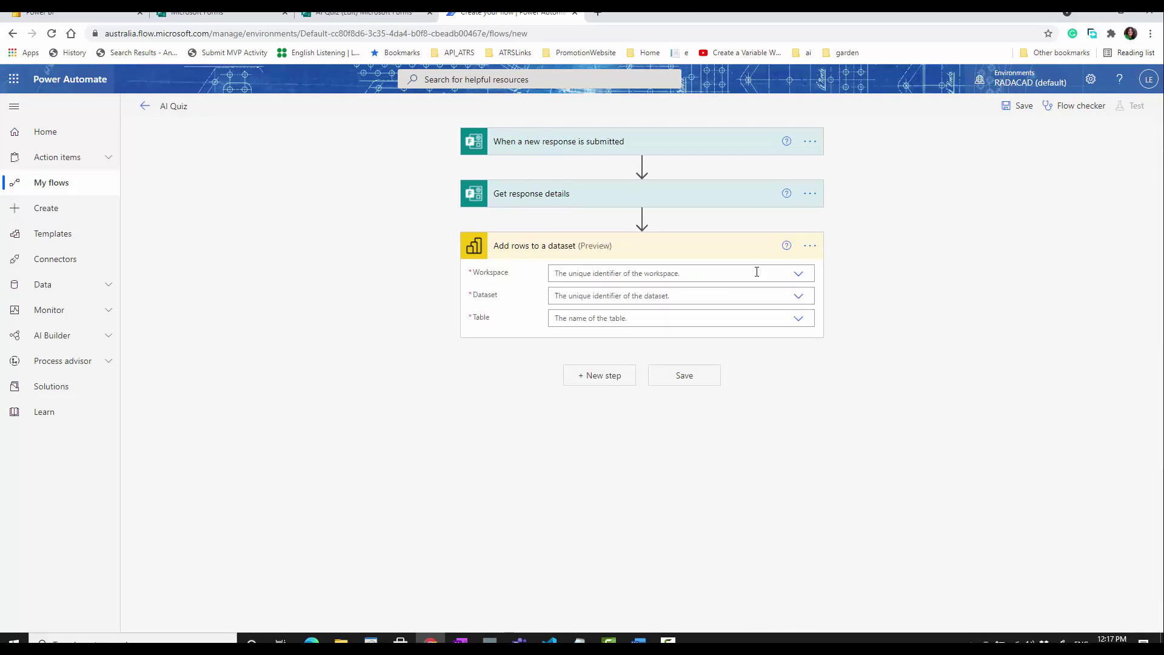
- Set the step's workspace to My Workspace, then view the Power BI workspace to find the dataset
click(756, 271)
text(myse)
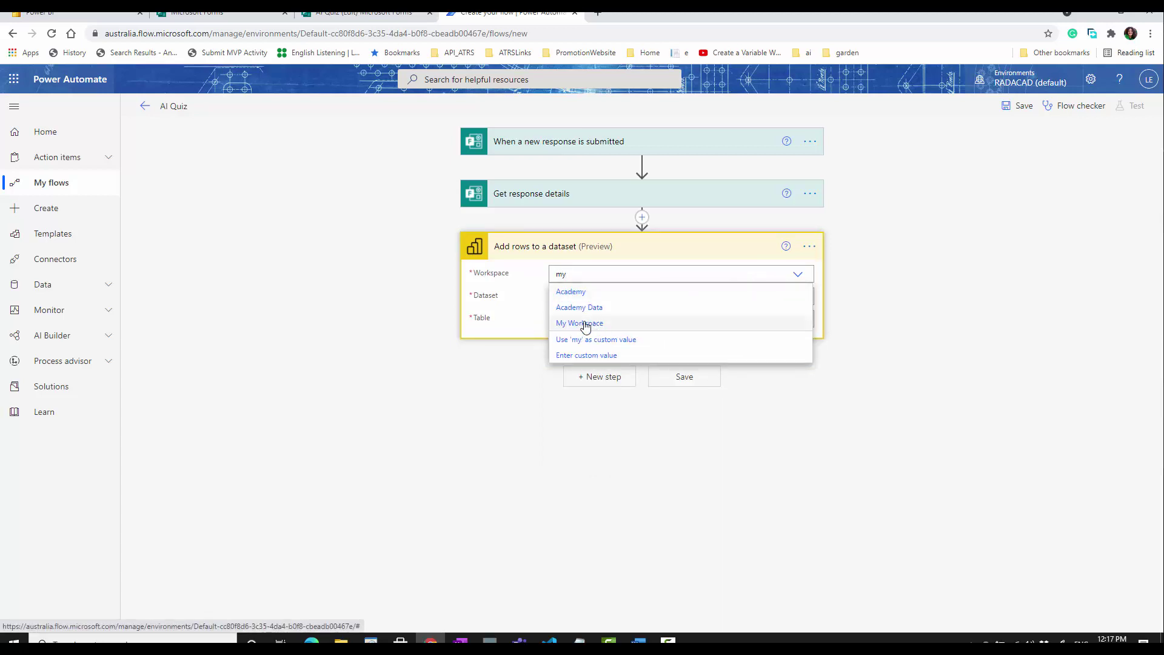
click(585, 325)
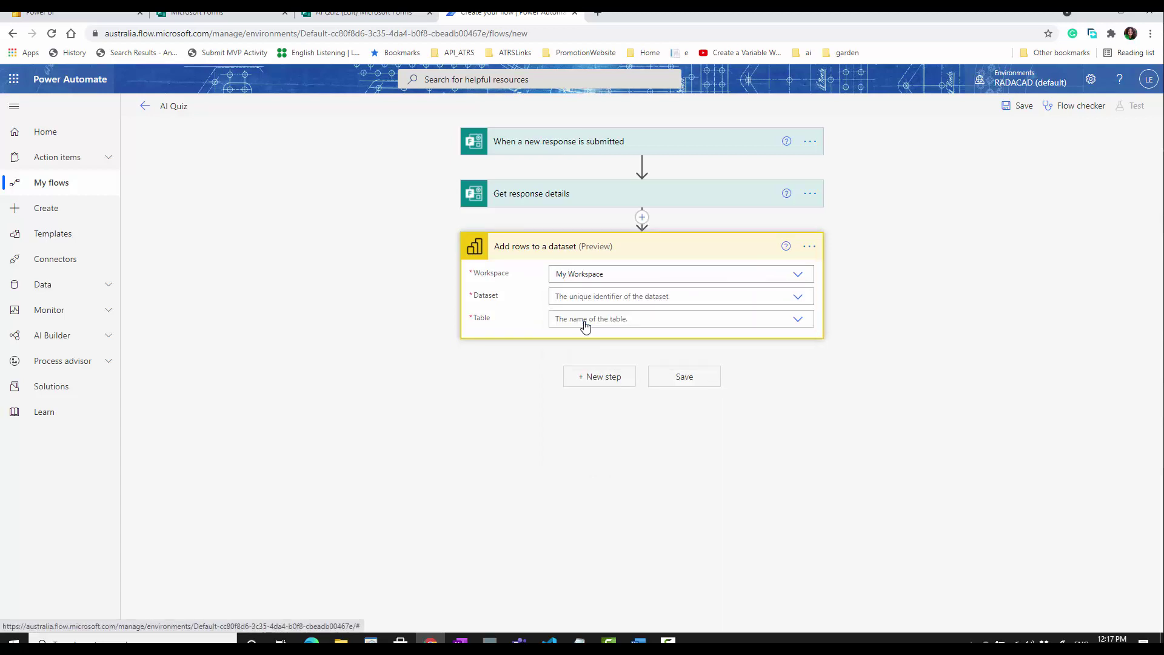
click(727, 296)
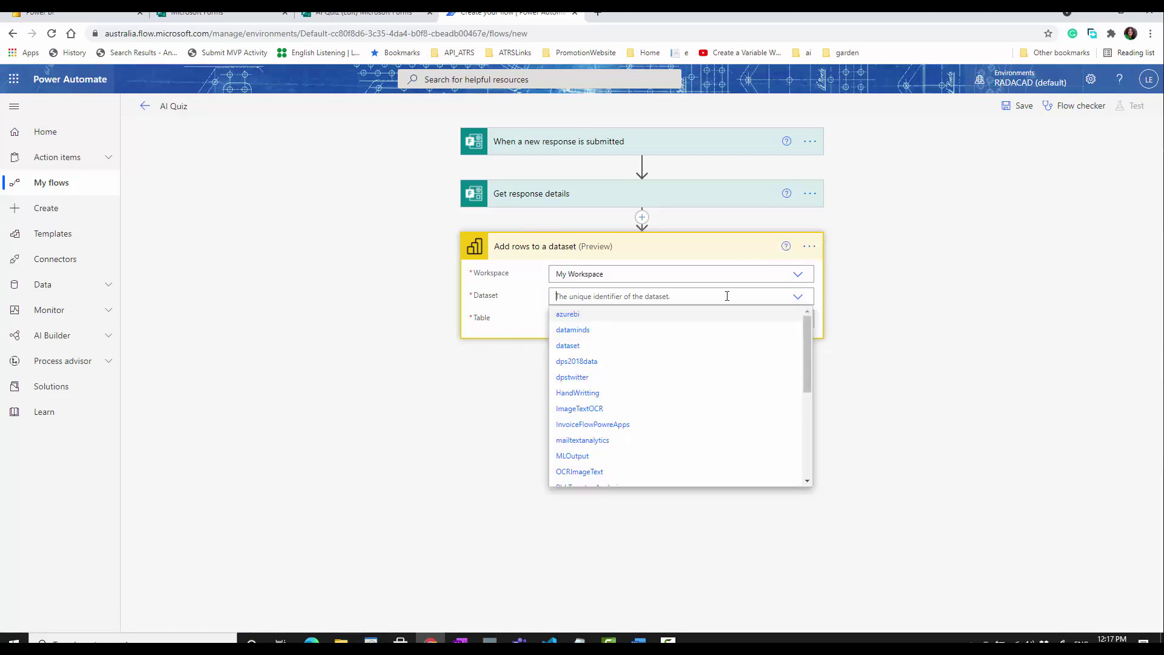
click(108, 13)
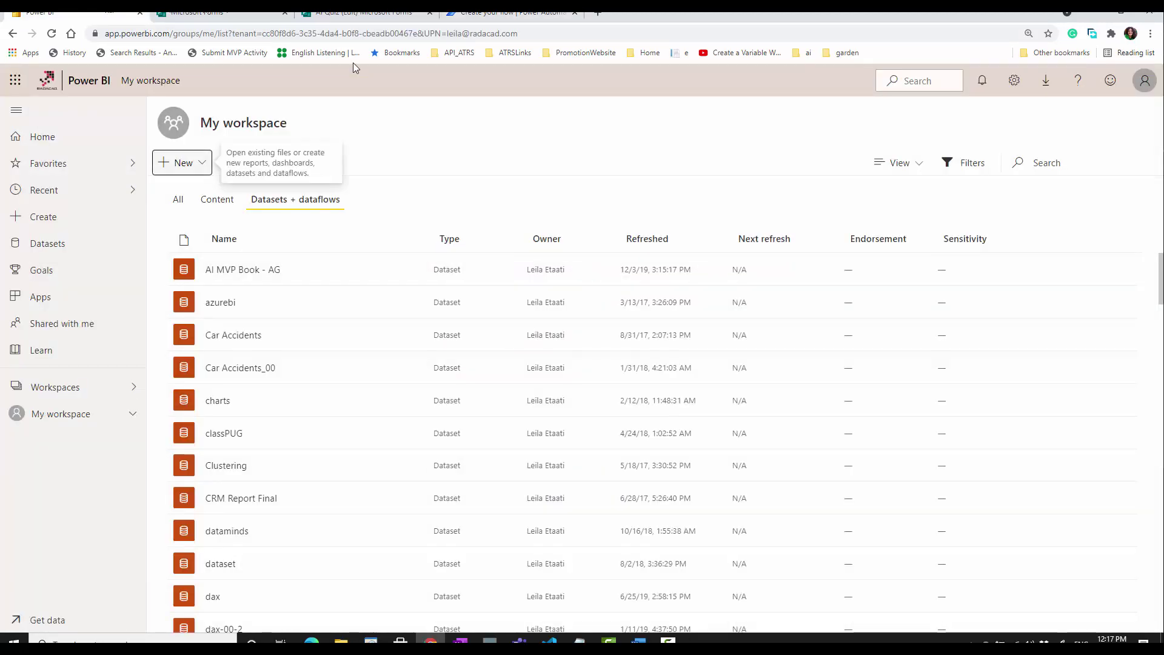
- Search My workspace datasets for 'qui' and 'Ai' to locate QuizeAI, then return to the flow
click(1037, 163)
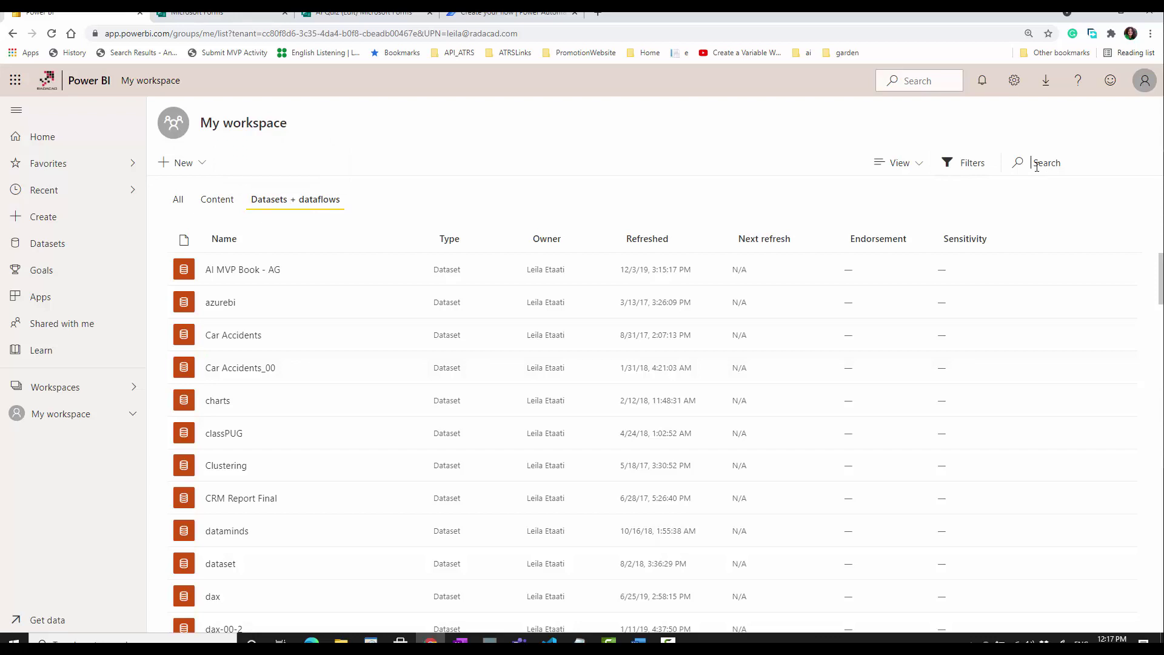
text(qui)
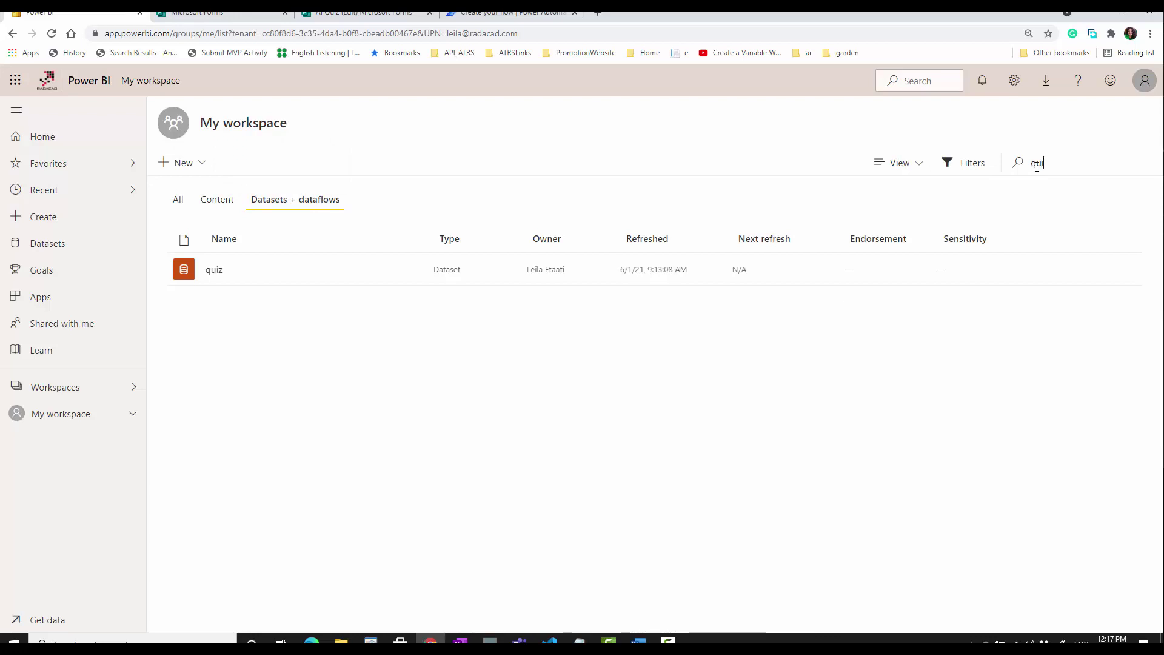
key(BackSpace)
key(BackSpace)
key(BackSpace)
text(Ai)
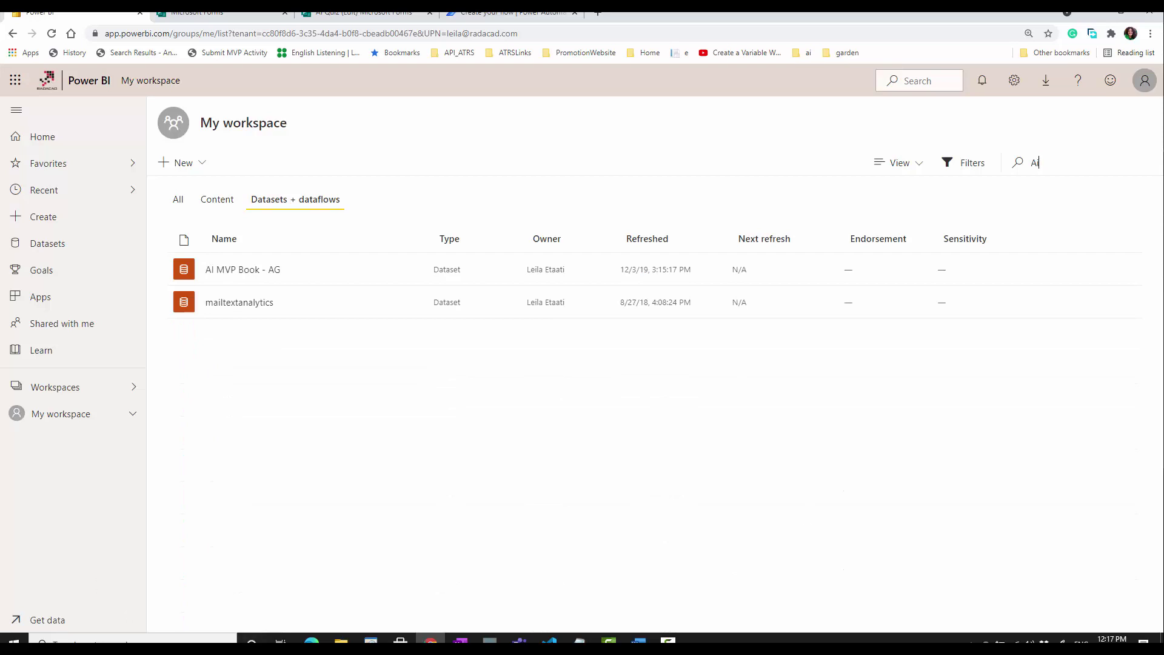
key(BackSpace)
key(BackSpace)
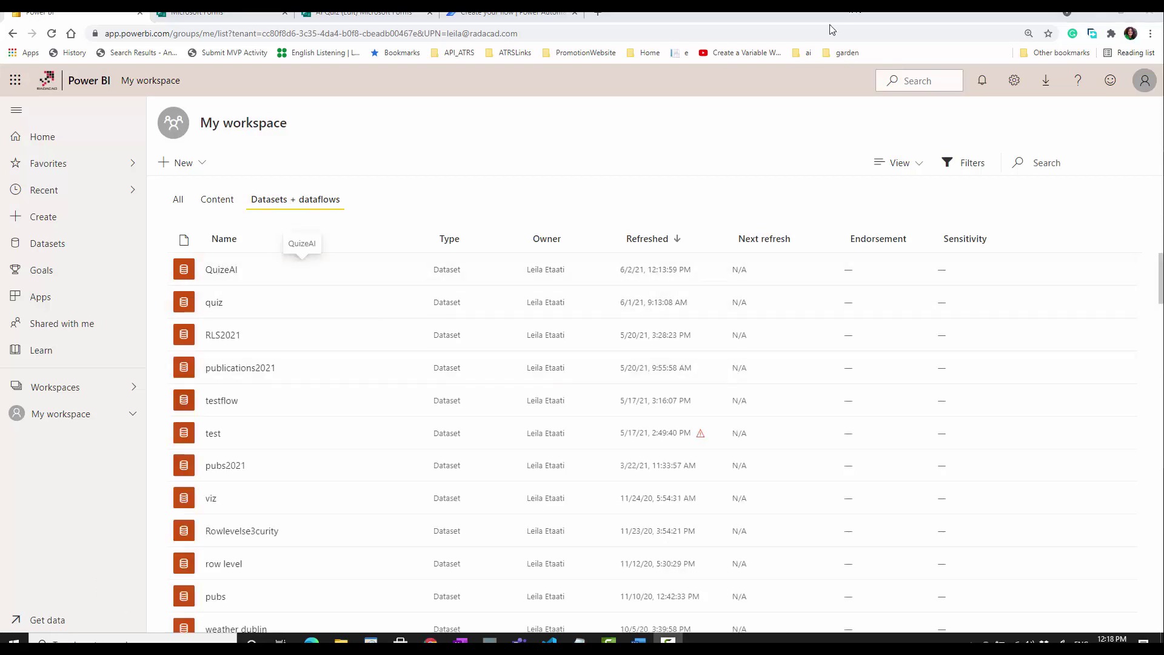
click(474, 13)
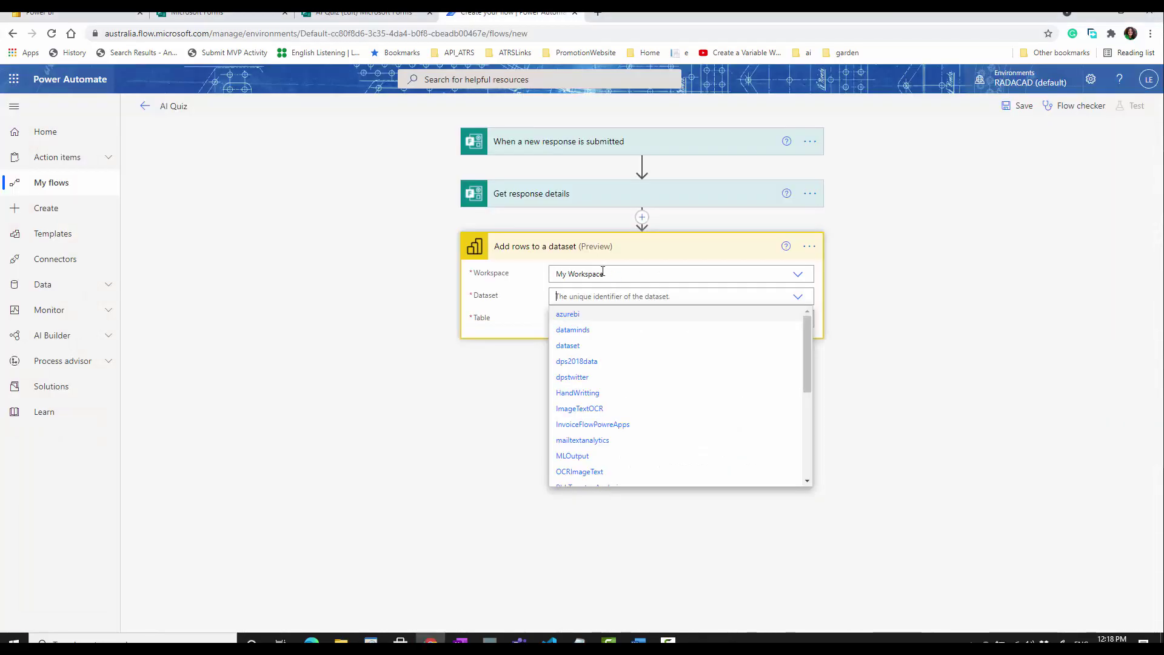
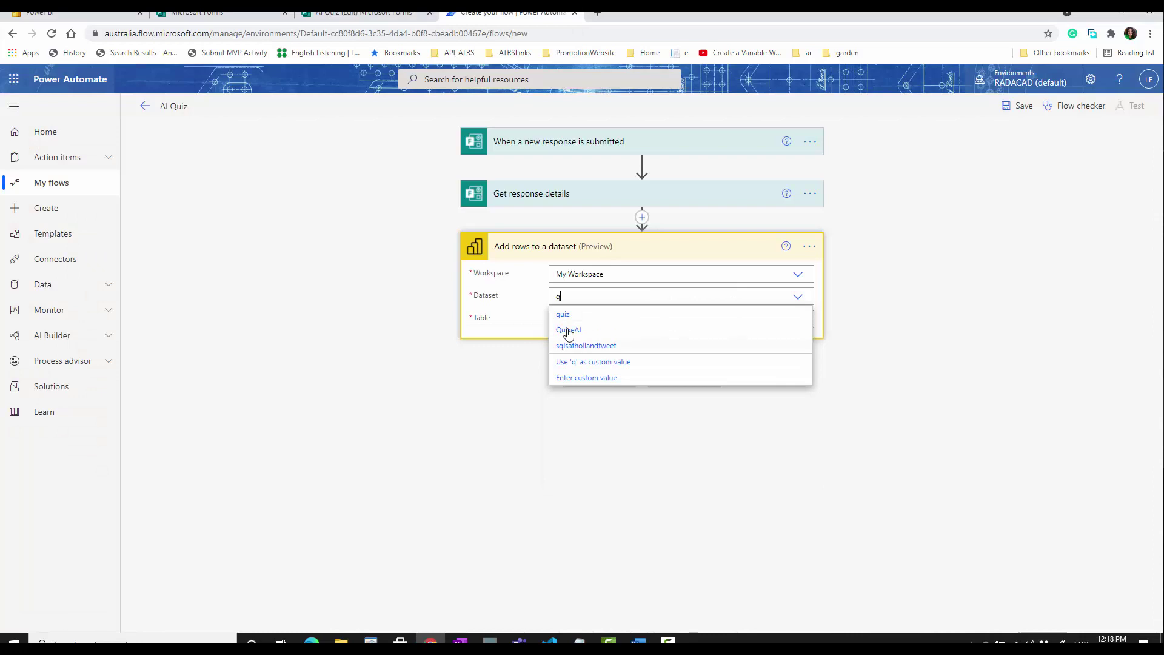
- Send the rows to the QuizeAI dataset's RealTimeData table, then switch to Power BI's My workspace
click(627, 316)
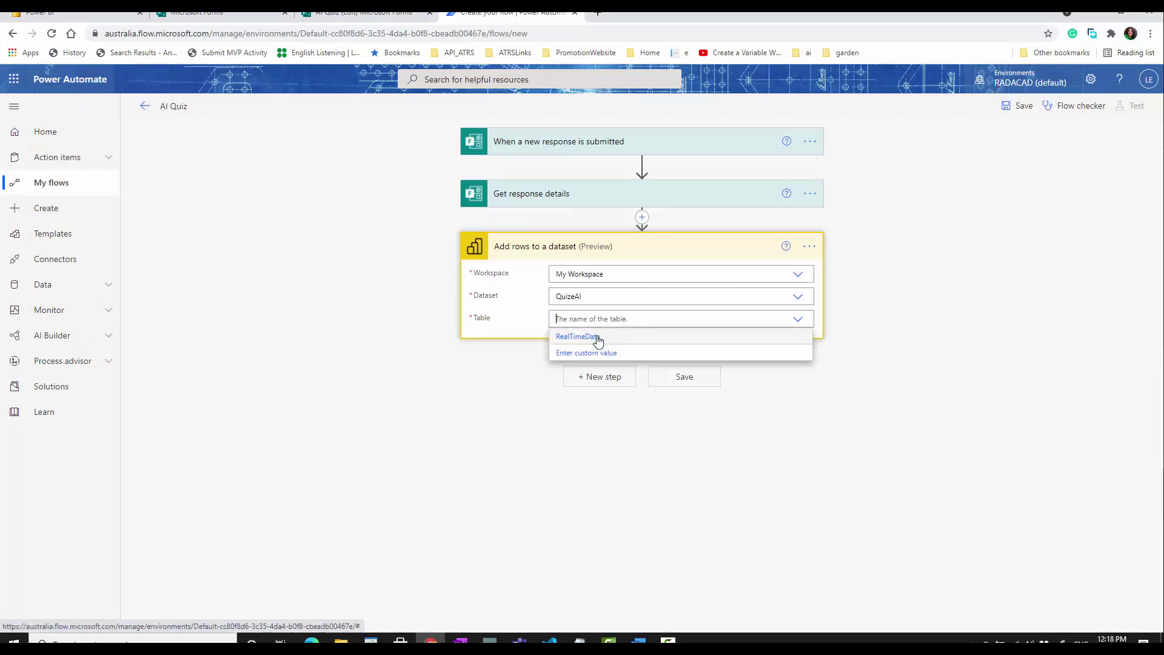
click(598, 342)
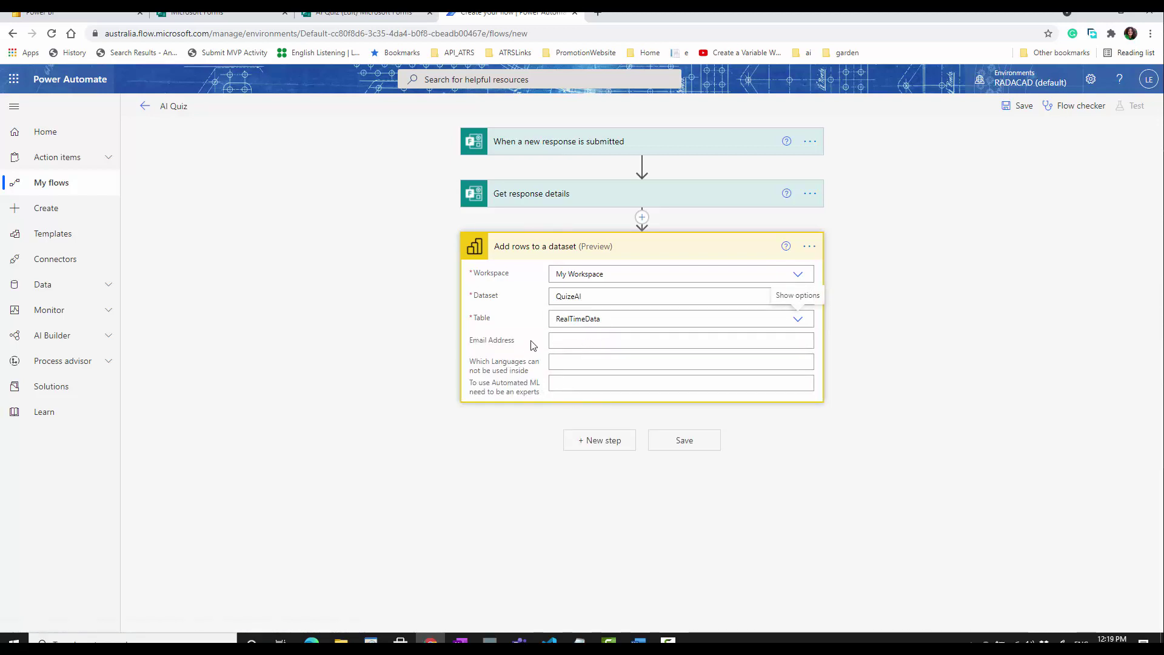
click(105, 15)
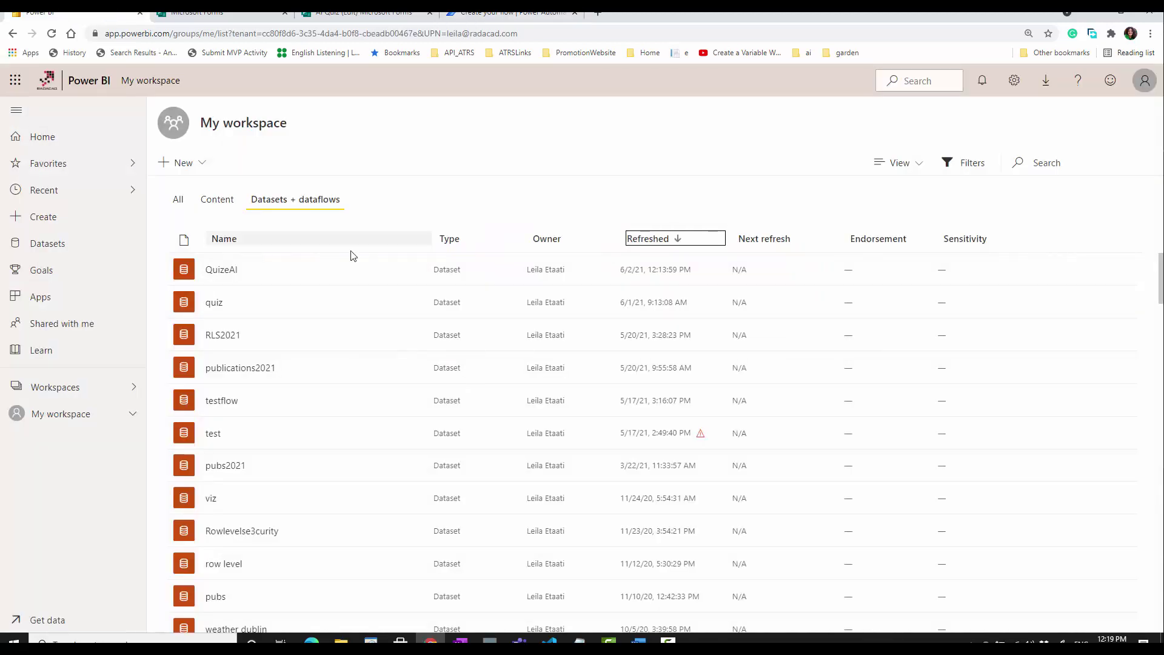
- Review the QuizeAI streaming dataset's value fields in Power BI, then return to the AI Quiz flow
click(410, 269)
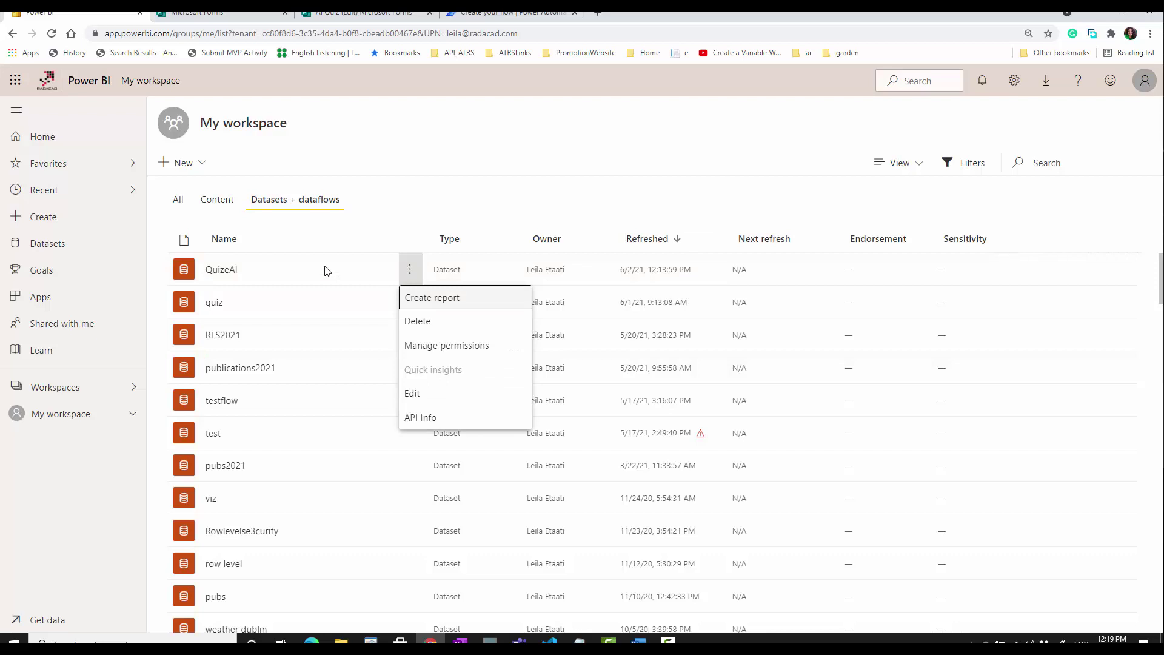
click(425, 400)
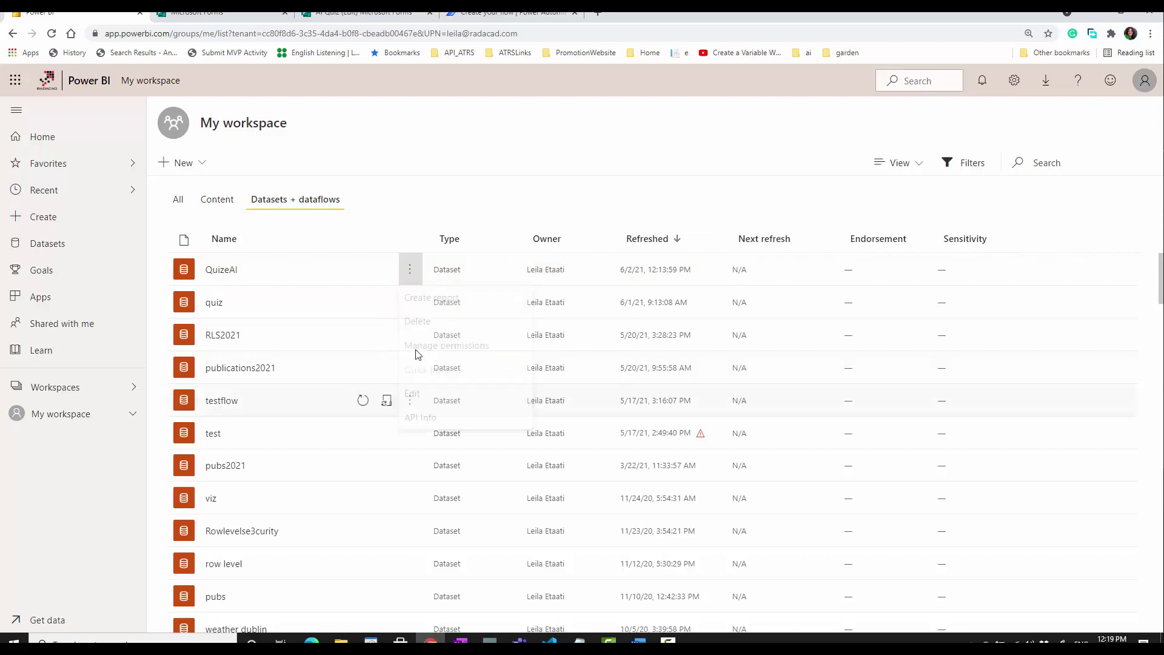
click(857, 296)
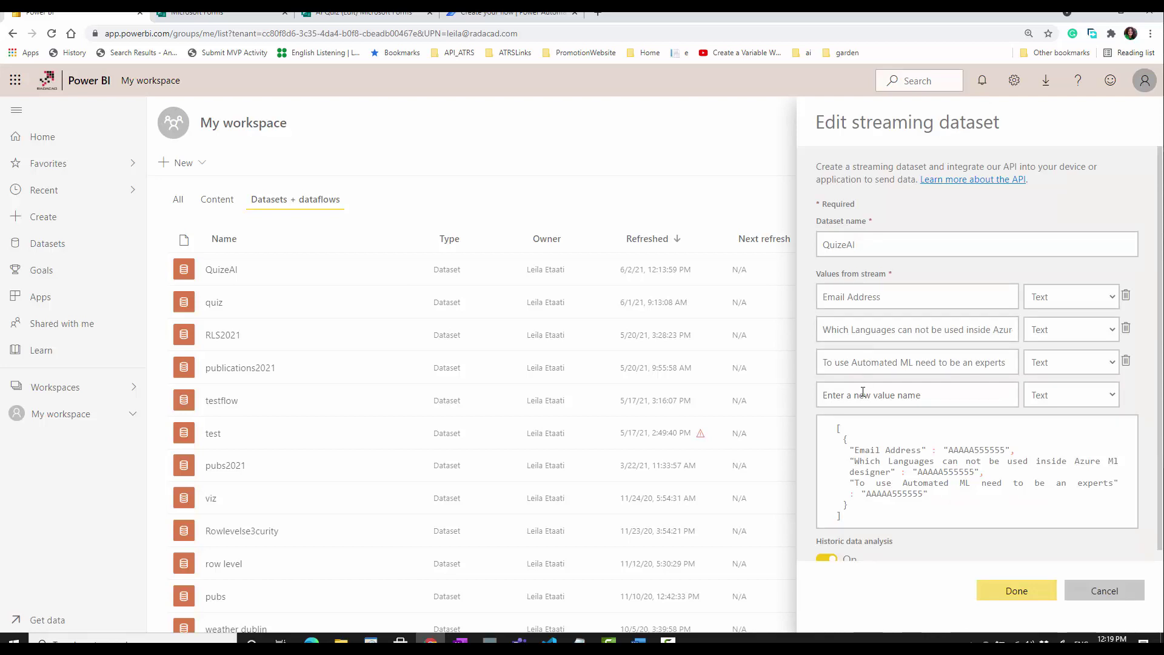
click(513, 12)
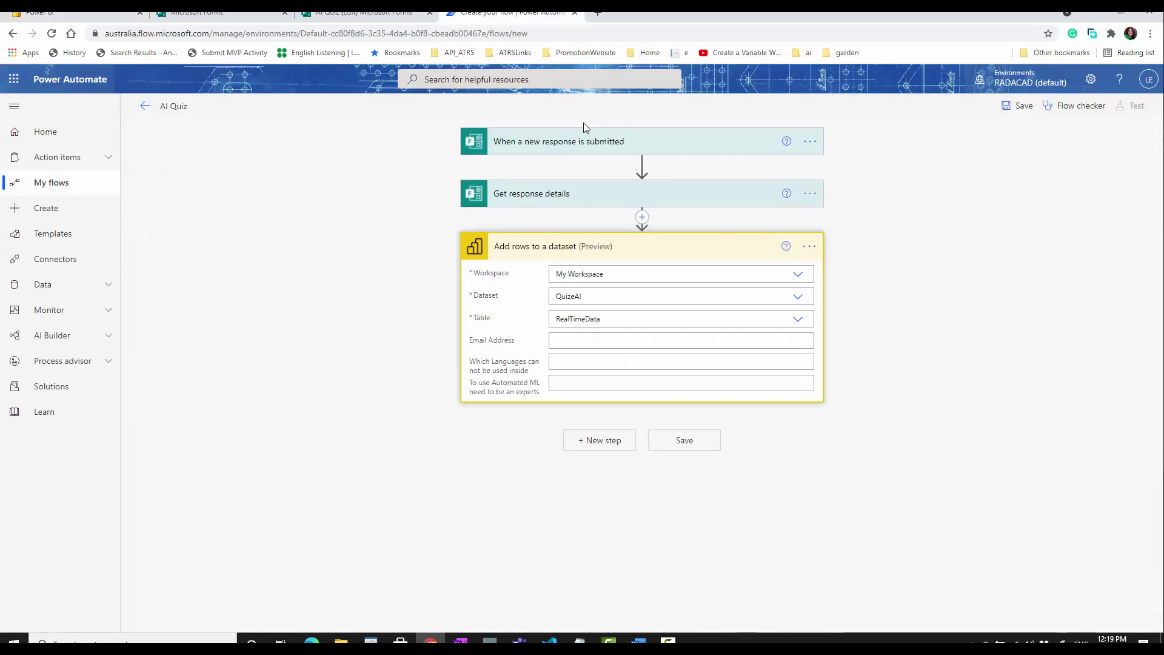
- Map the Email Address, Which Languages and To use Automated ML columns to the matching form answers
click(570, 338)
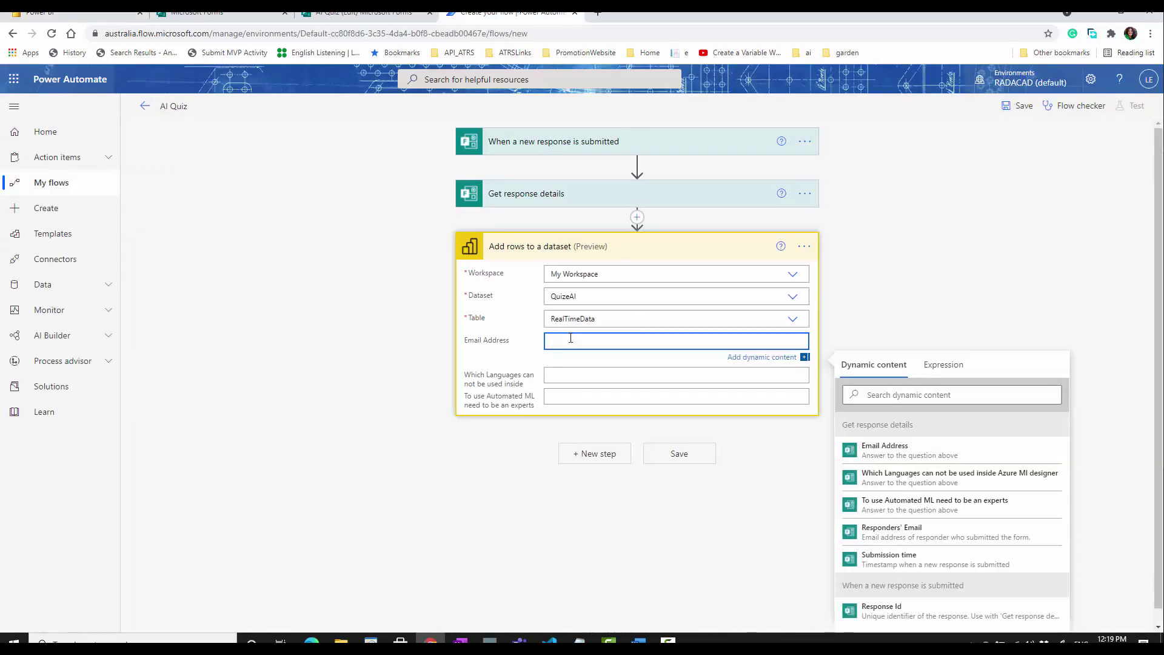
click(940, 451)
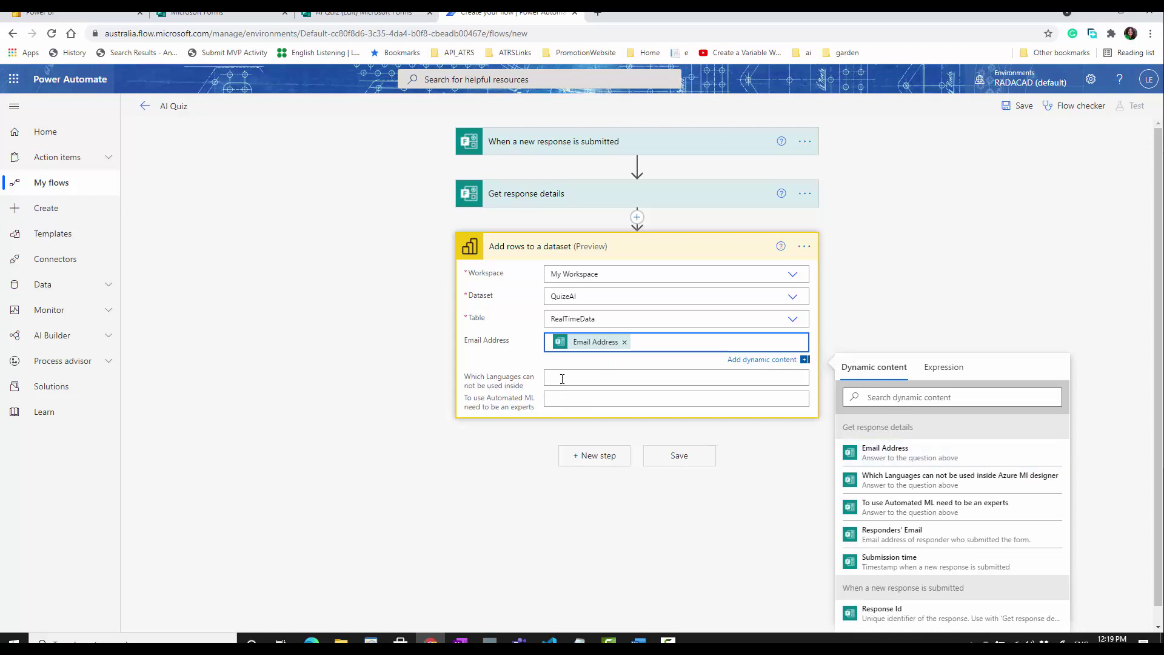
click(562, 378)
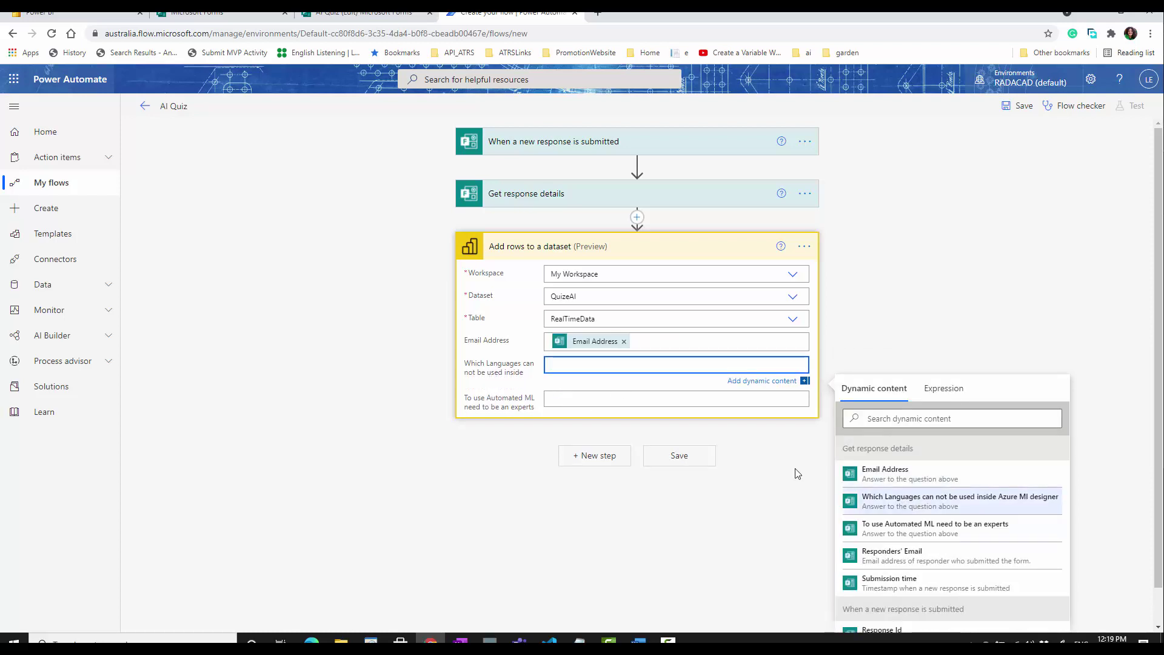
click(928, 501)
click(614, 398)
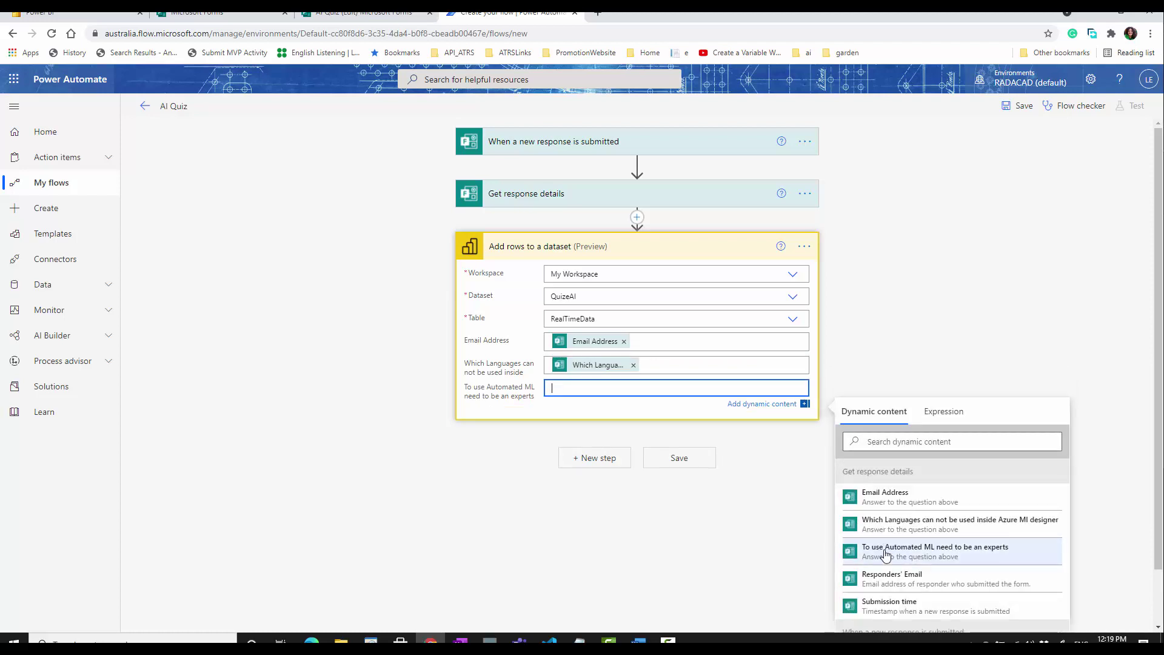
click(886, 554)
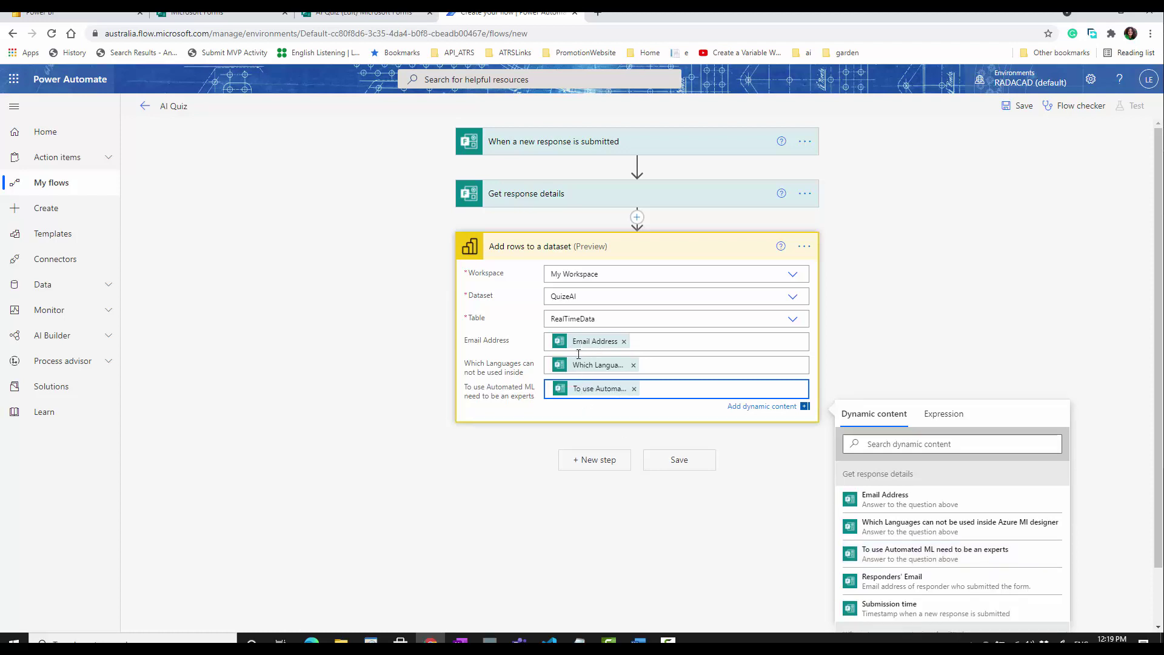
- Check the AI Quiz form's questions, then save the AI Quiz flow
click(364, 12)
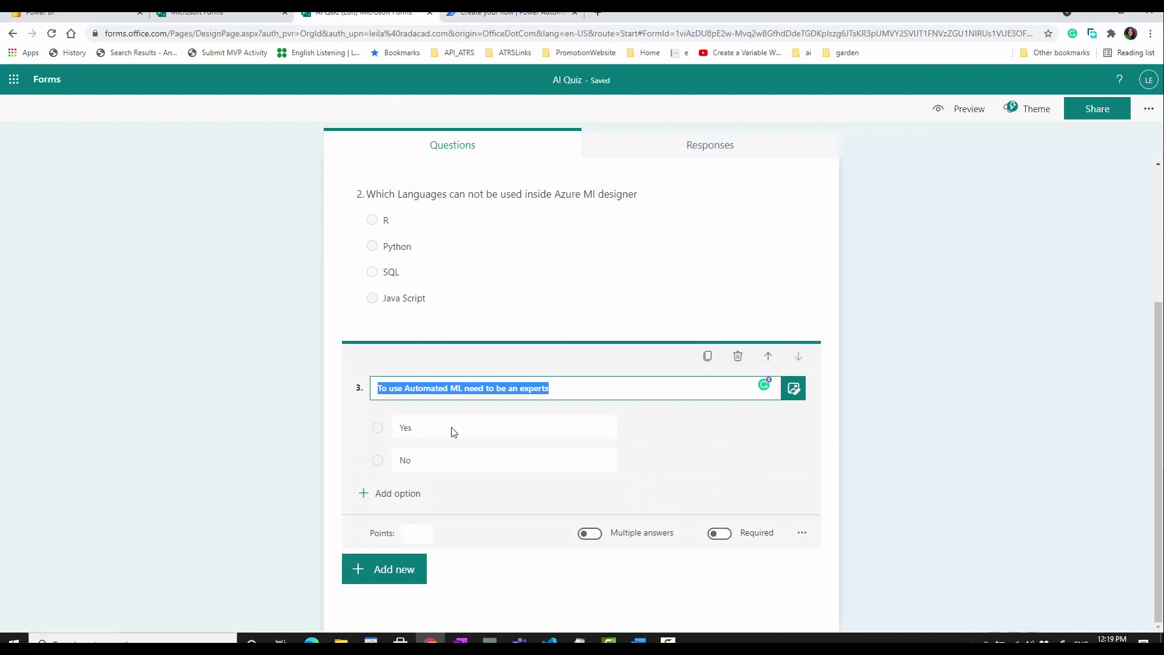
scroll(450, 493, up, 3)
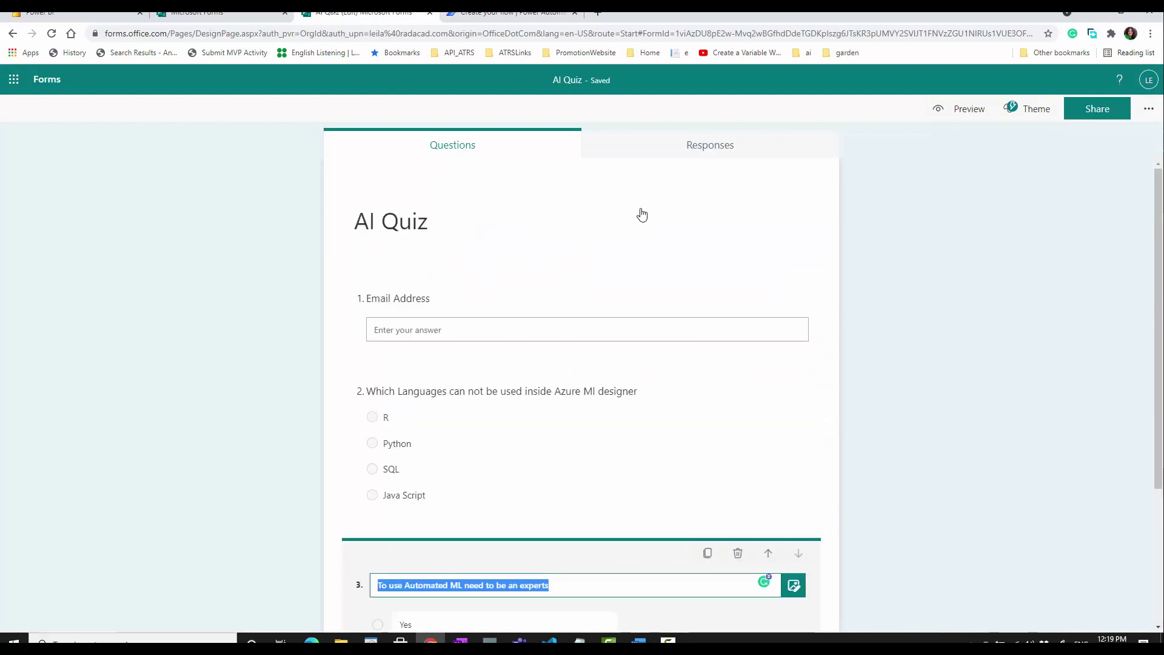
click(513, 12)
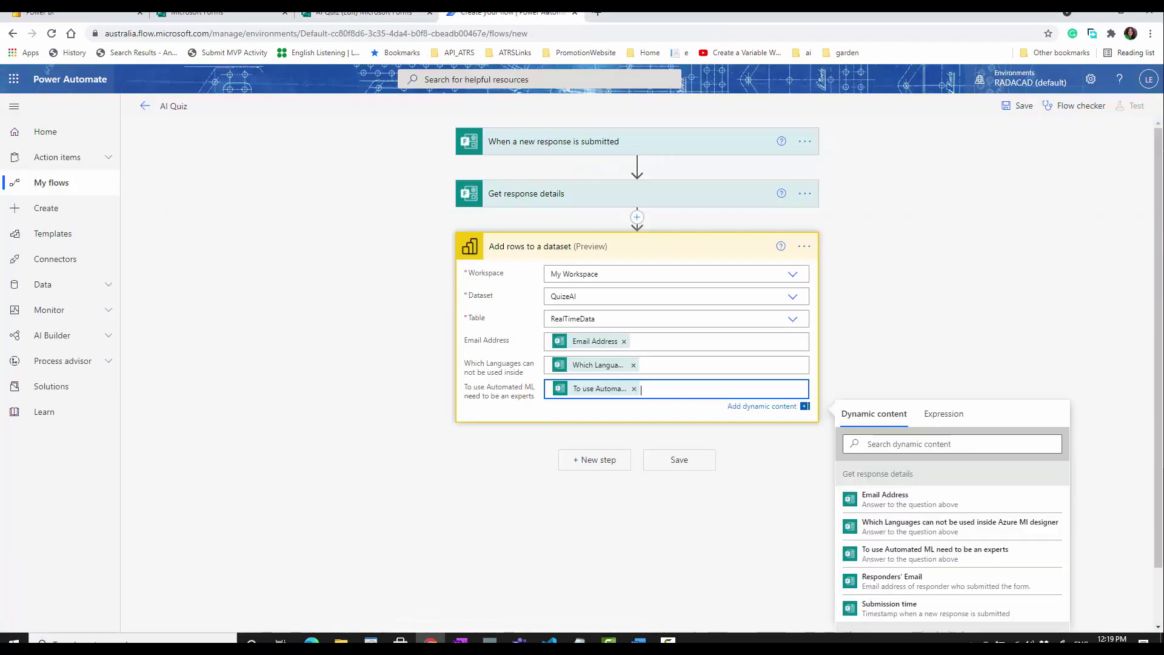
click(689, 464)
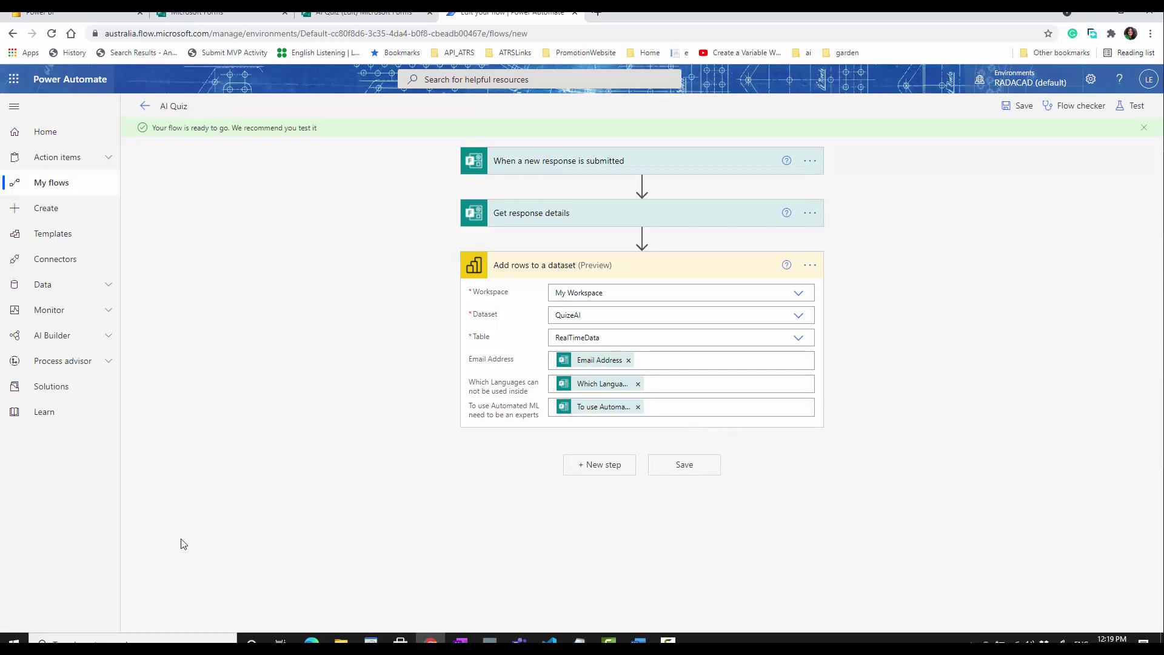
key(ctrl+shift+Tab)
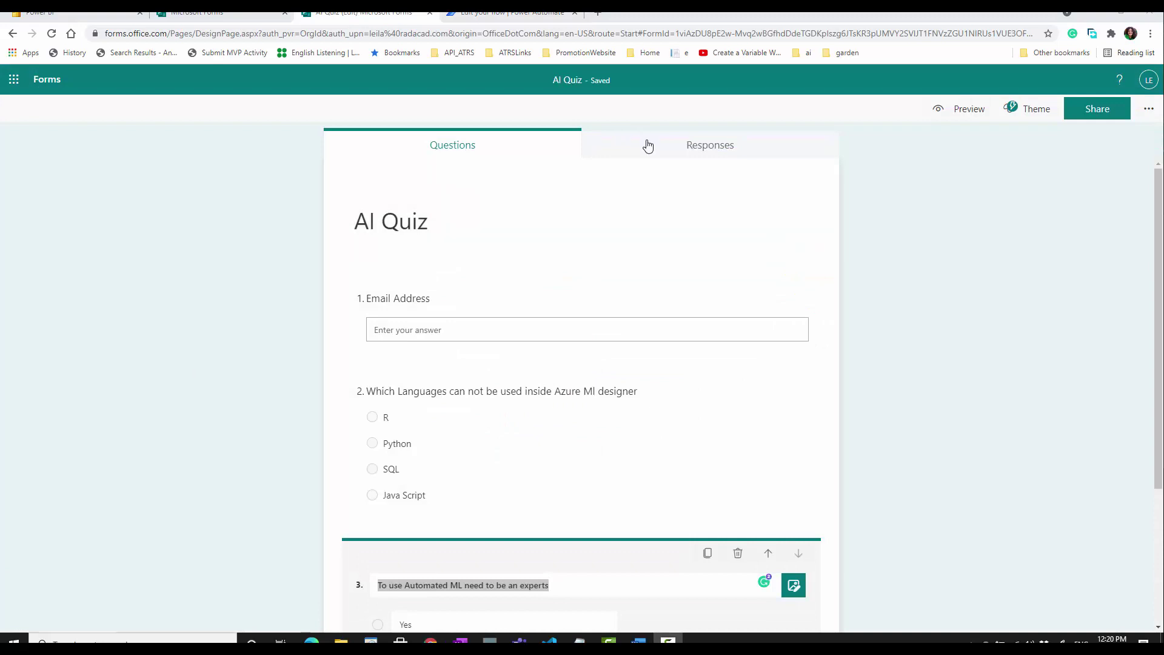
- In the quiz preview, submit a response with an email address, Java Script and No
right_click(968, 116)
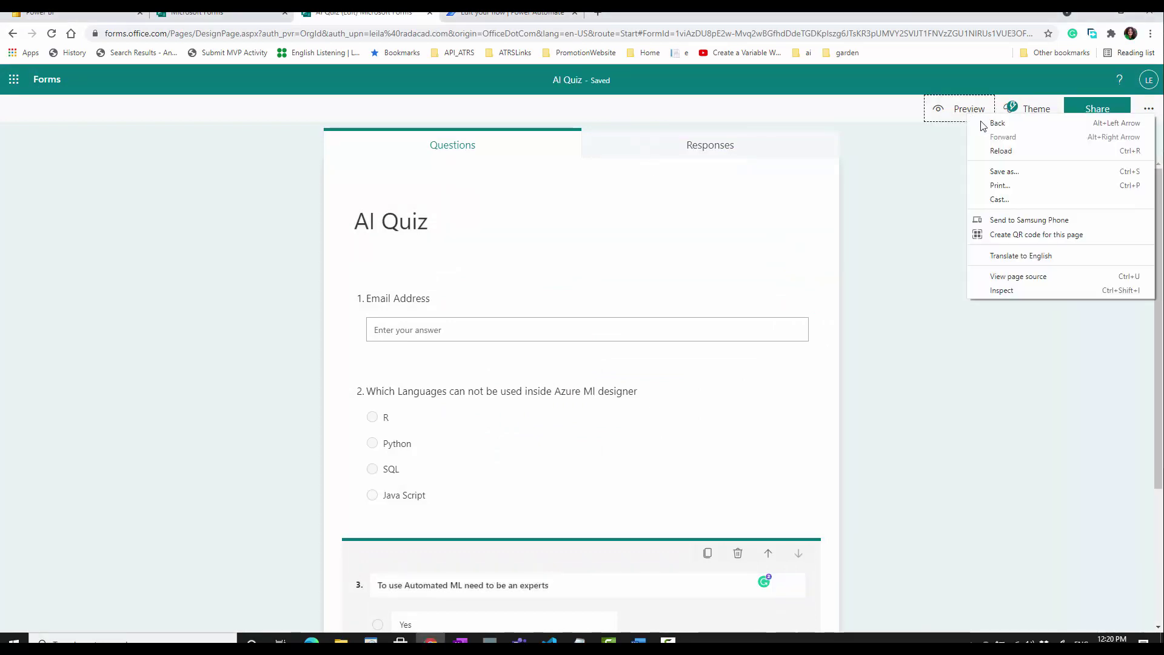
click(960, 110)
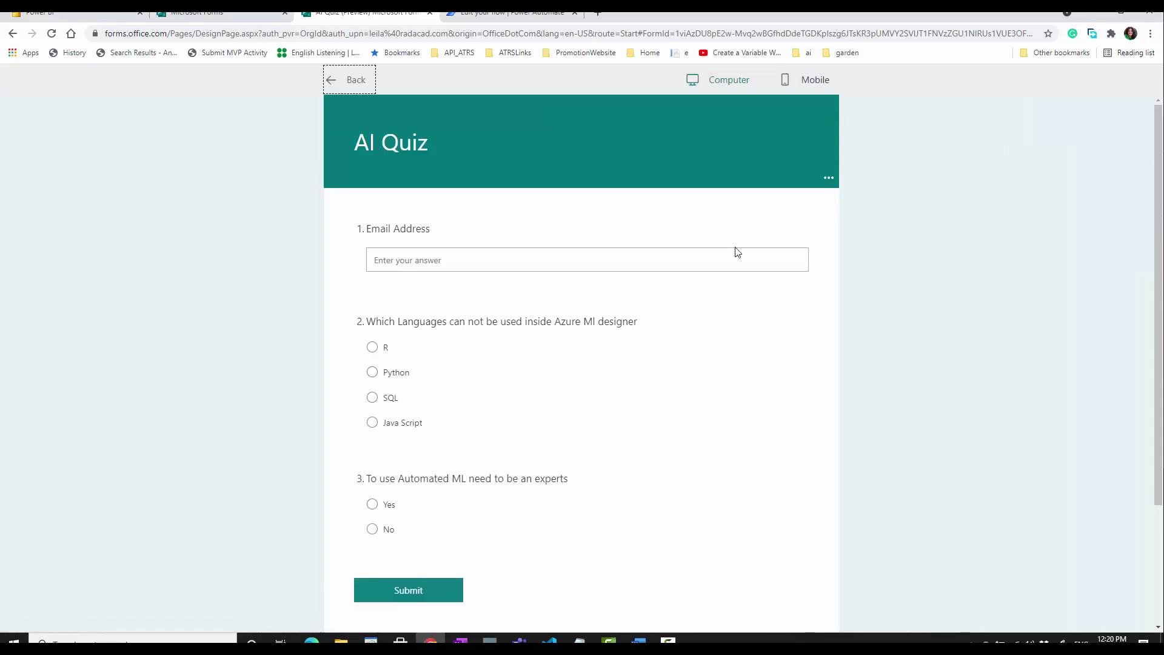
click(461, 262)
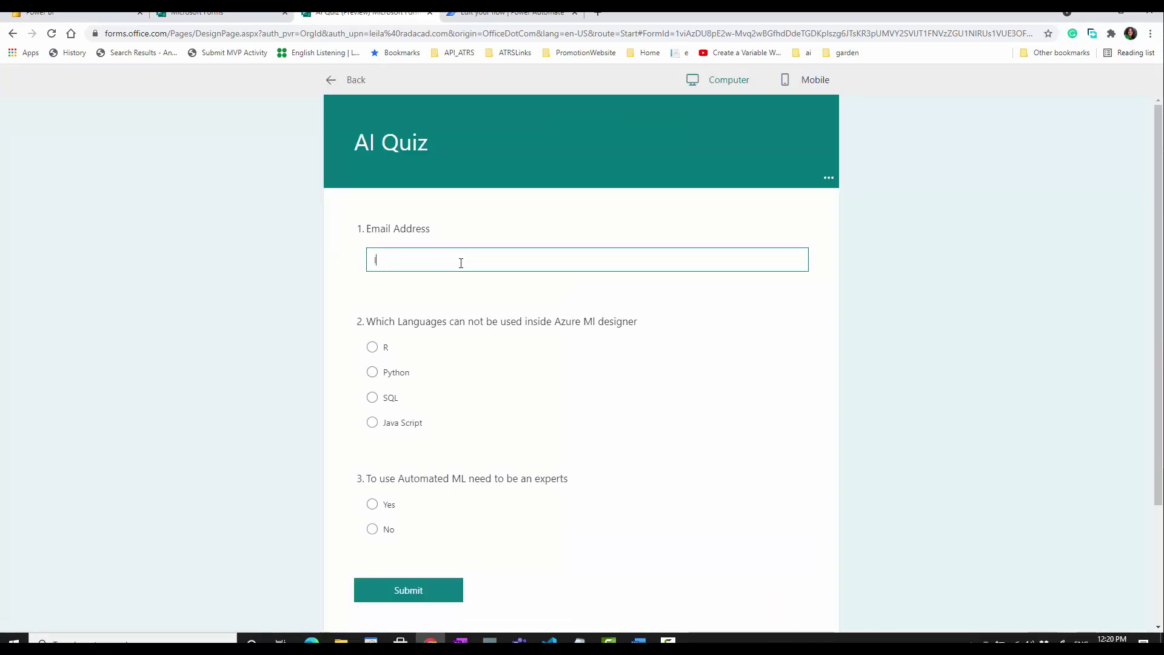
click(373, 422)
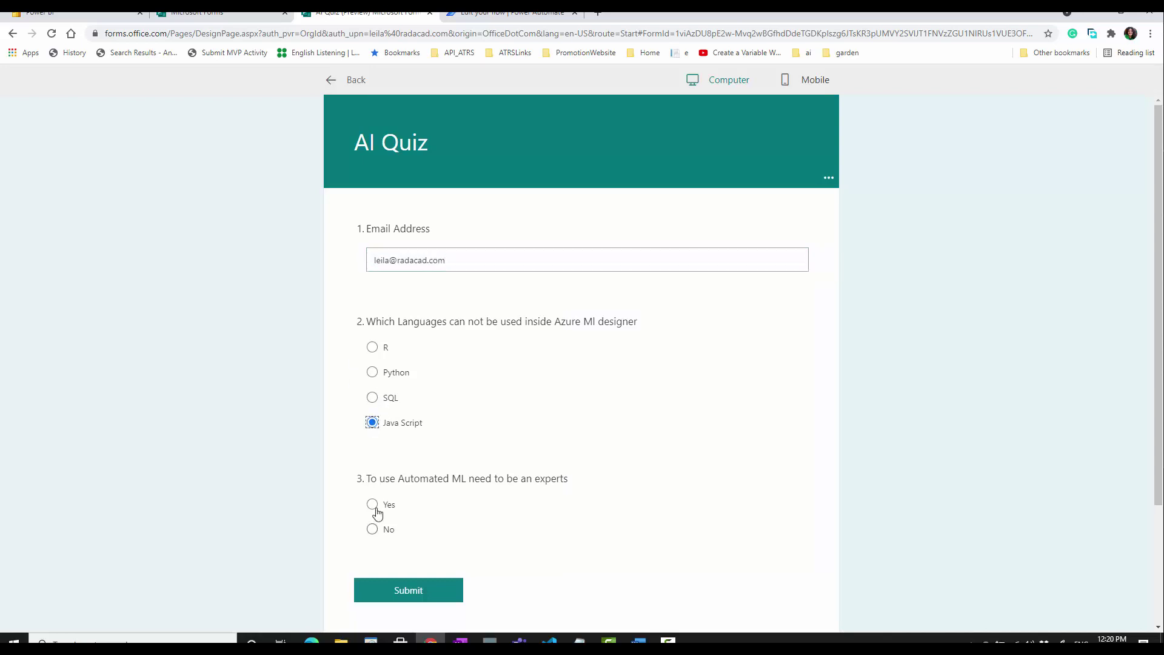
click(374, 531)
click(389, 597)
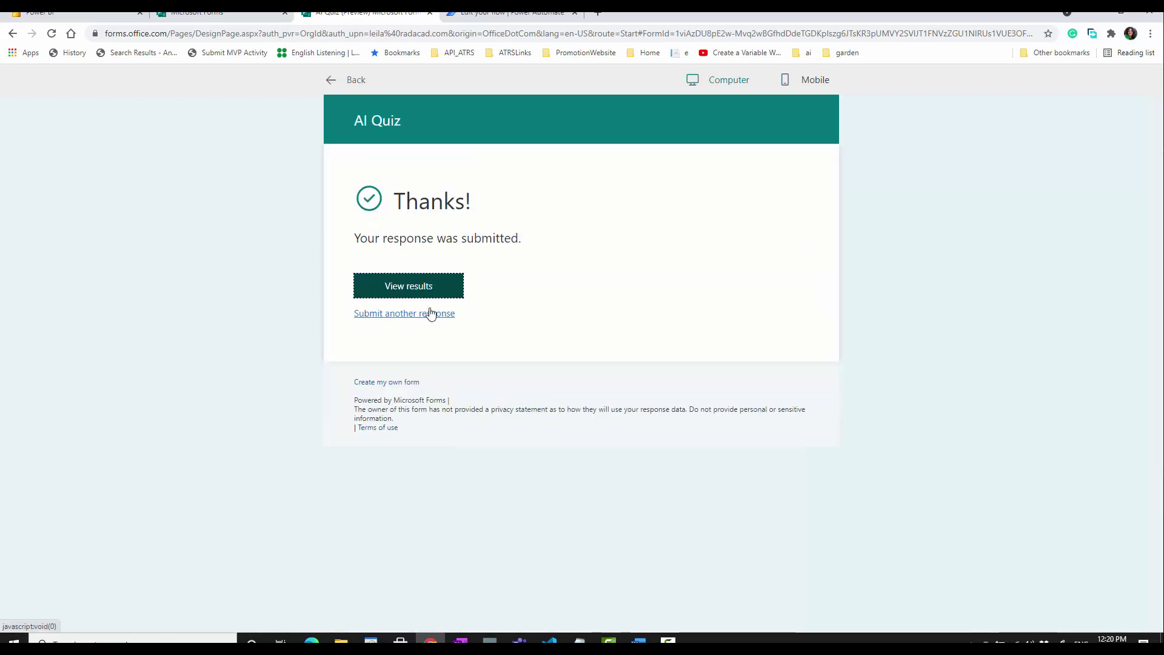
- Submit a second response with another email address, SQL and No
click(429, 312)
click(414, 259)
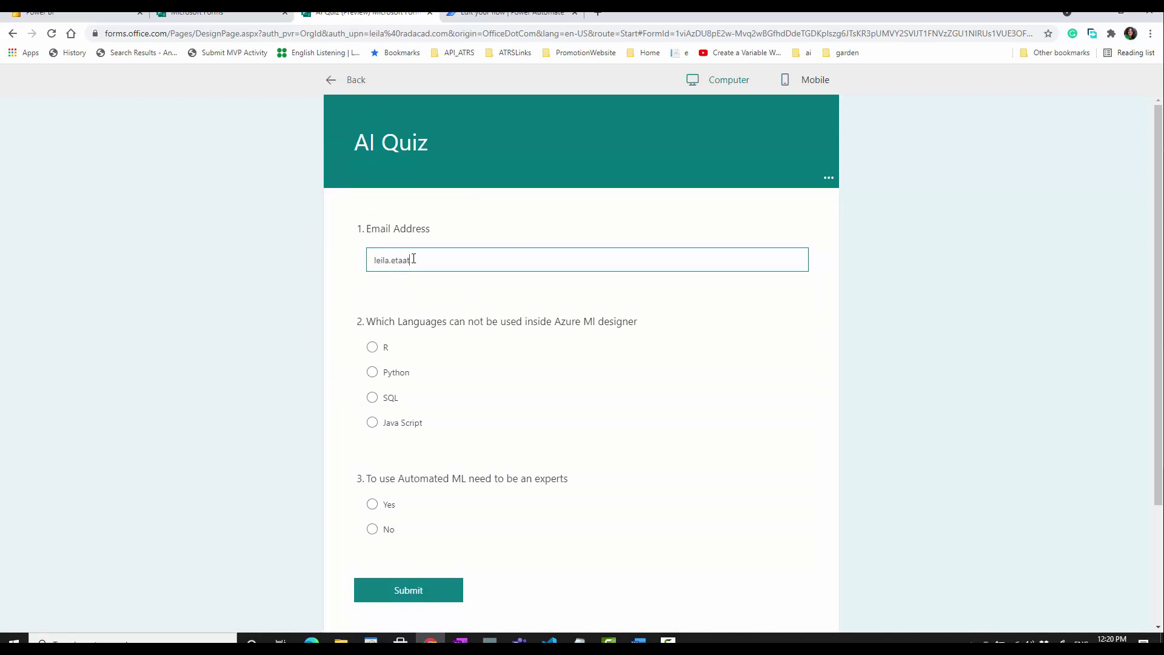
click(374, 400)
click(372, 529)
click(411, 591)
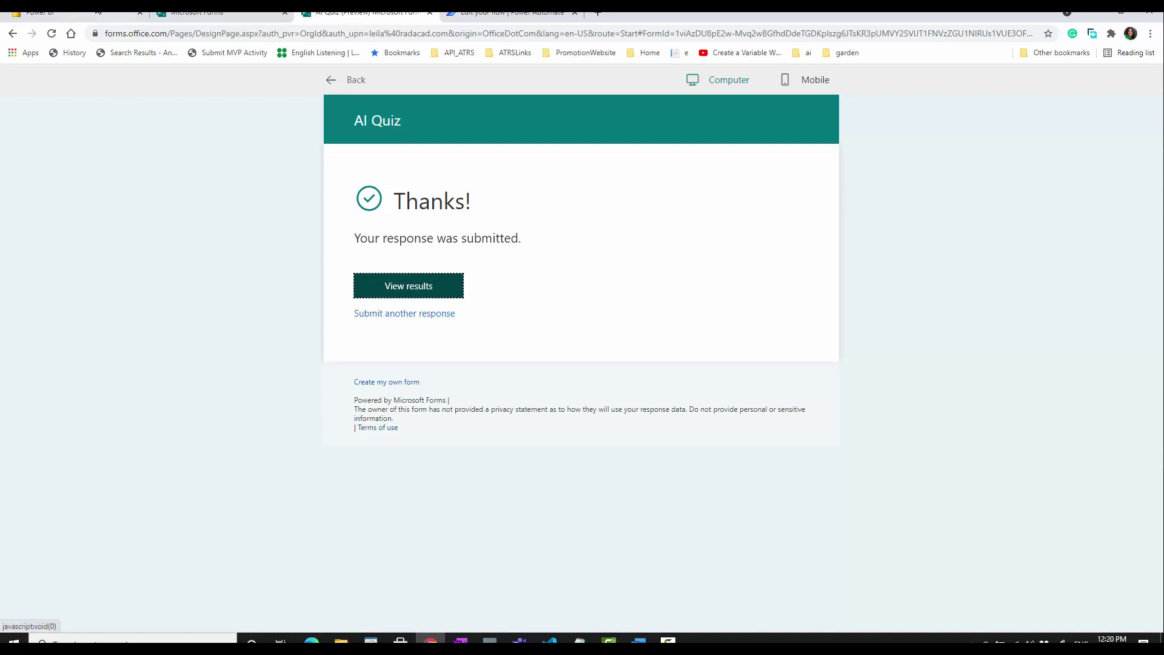
click(98, 12)
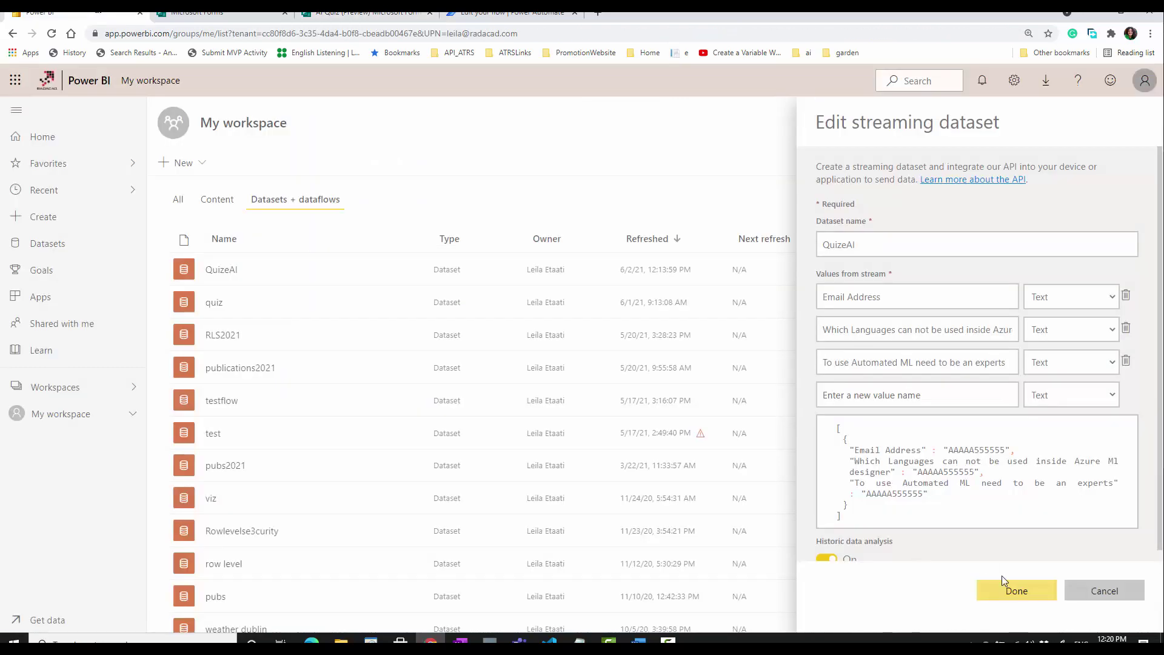
- Confirm both AI Quiz flow runs succeeded, then close the QuizeAI dataset editor in Power BI
click(512, 12)
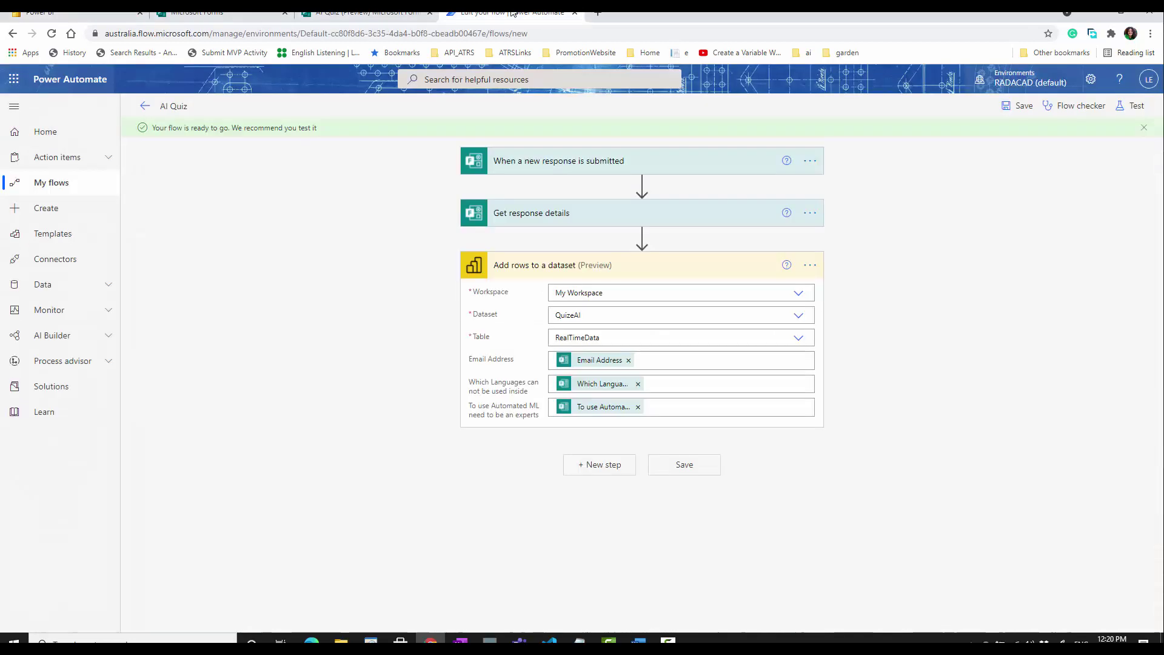
click(143, 108)
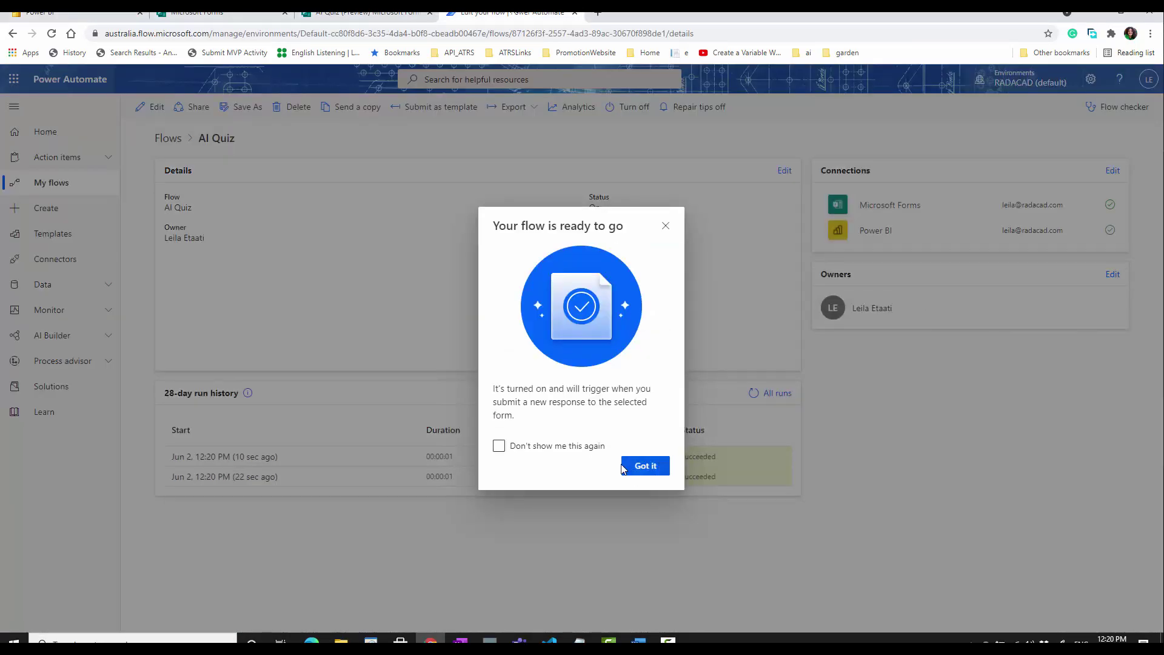
click(625, 467)
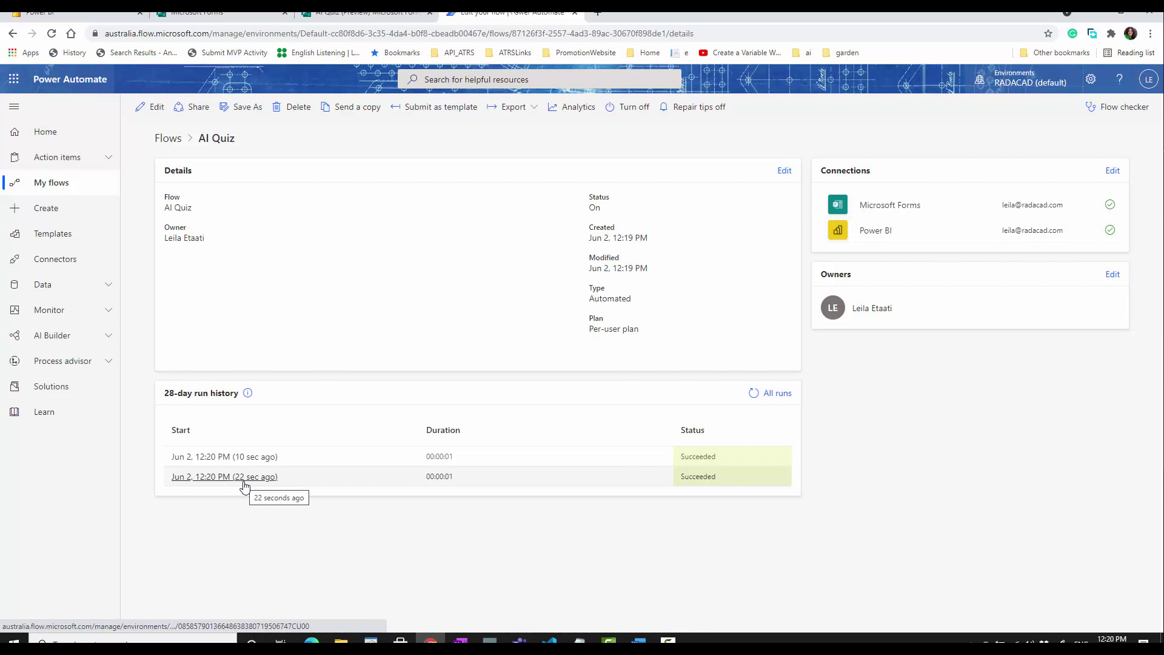
click(255, 481)
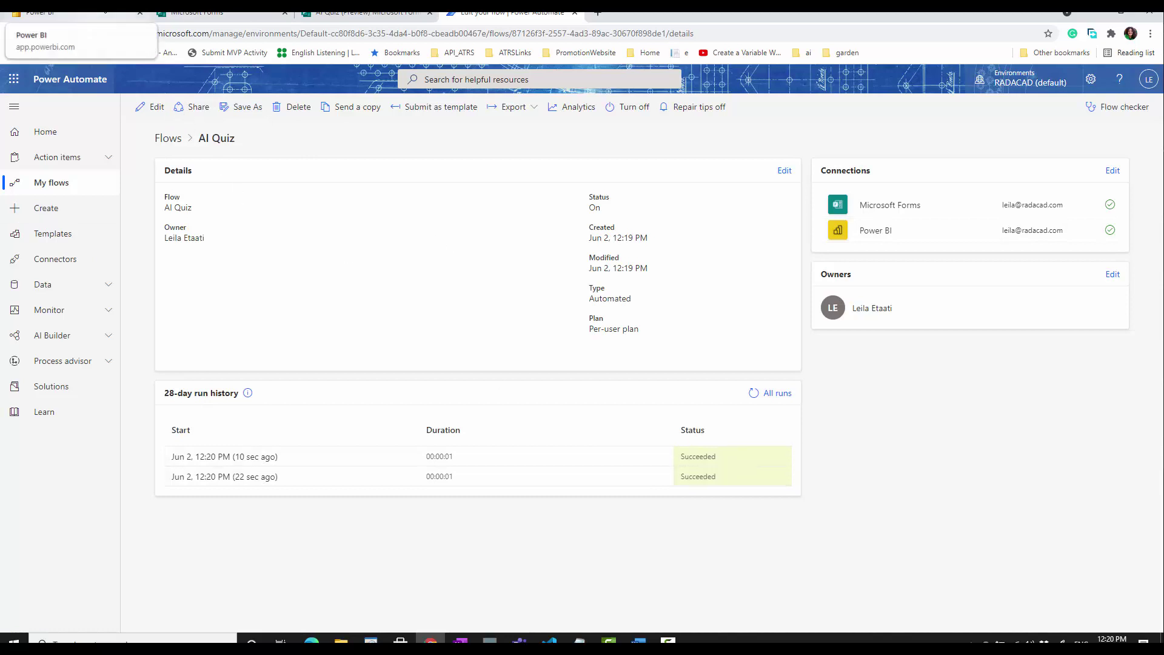
click(43, 12)
click(1037, 588)
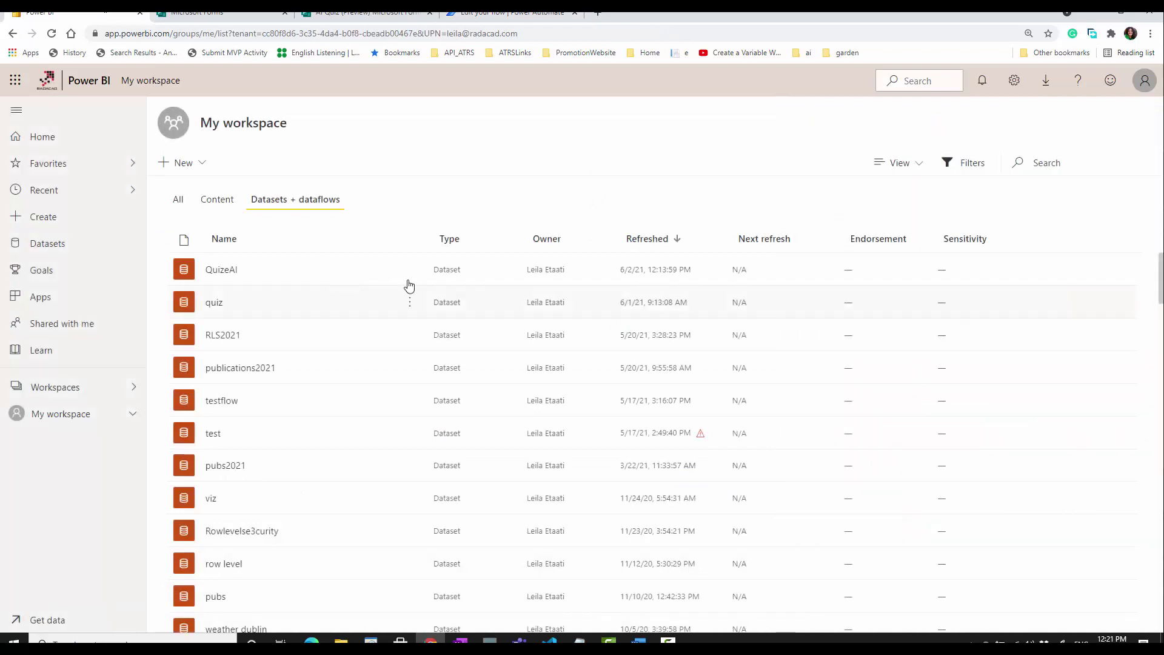
- Create a report from QuizeAI with a widened table showing email address and both quiz answers
mouse_move(411, 279)
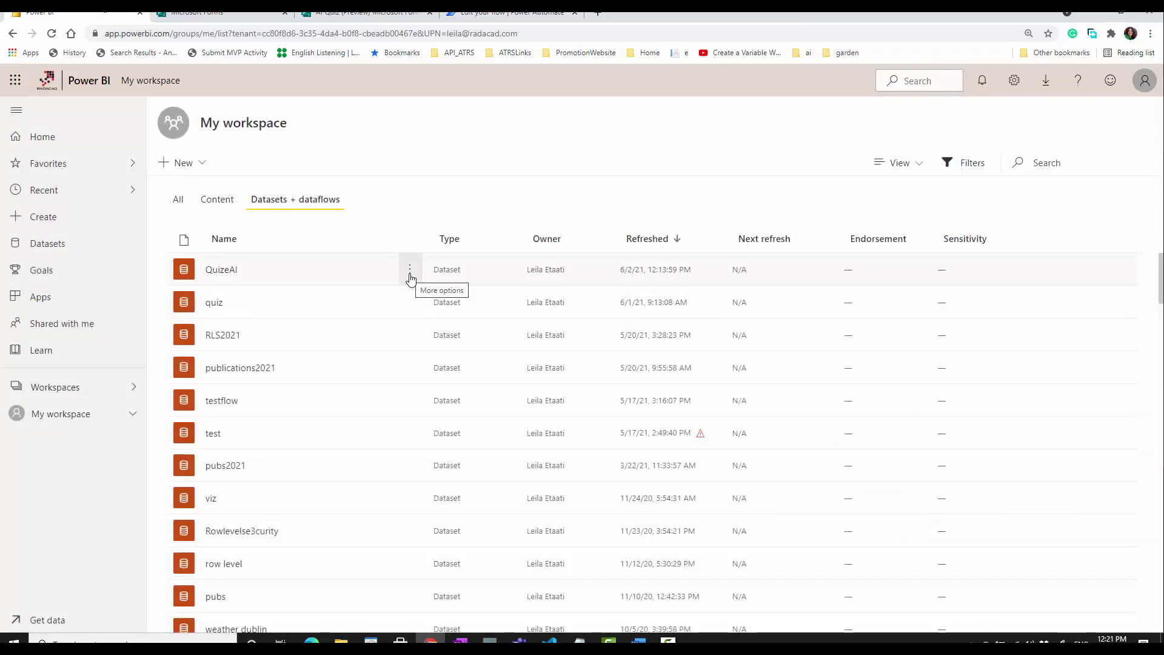
click(409, 276)
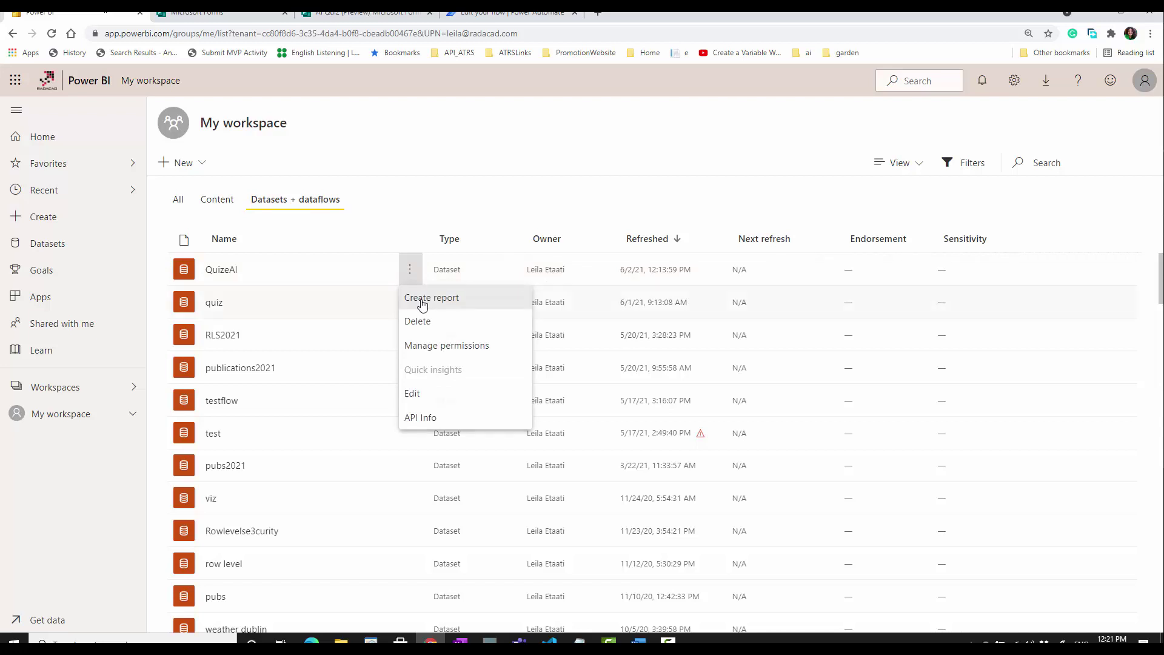
click(423, 304)
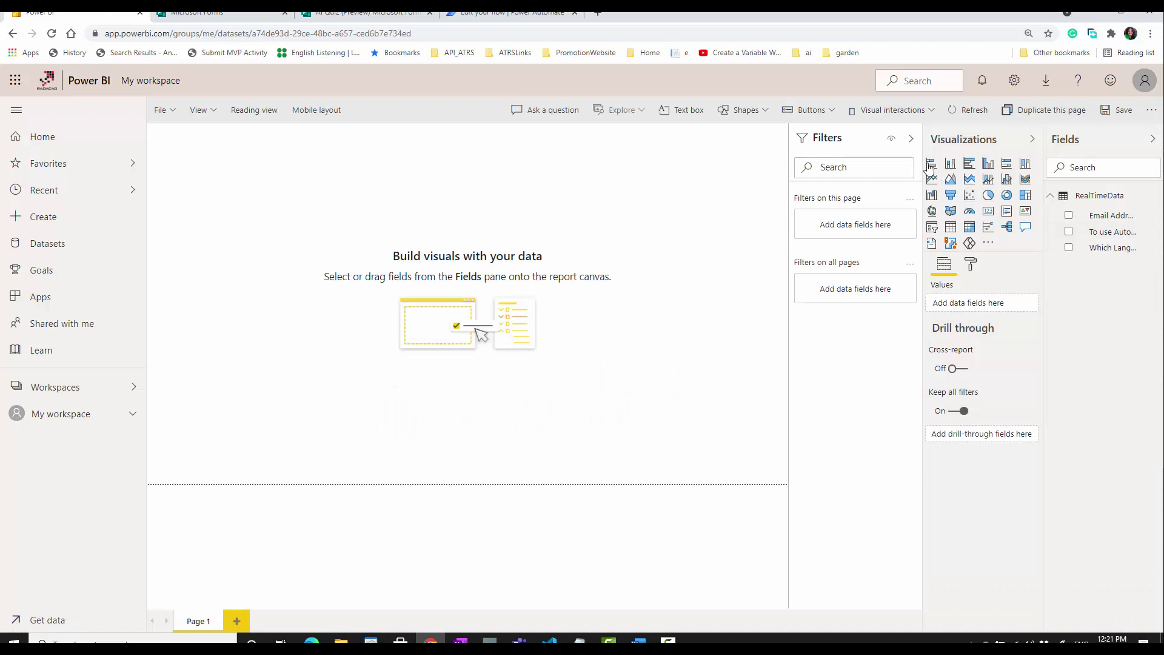
click(951, 228)
click(1070, 232)
click(1069, 248)
drag(291, 260, 456, 259)
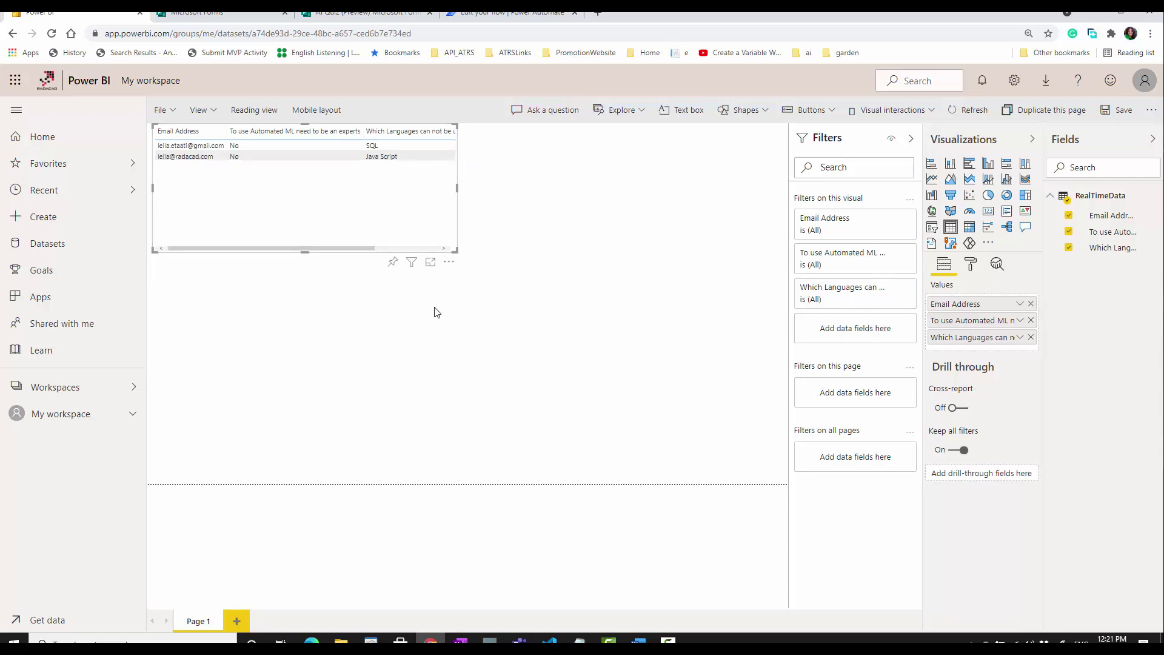
mouse_move(414, 263)
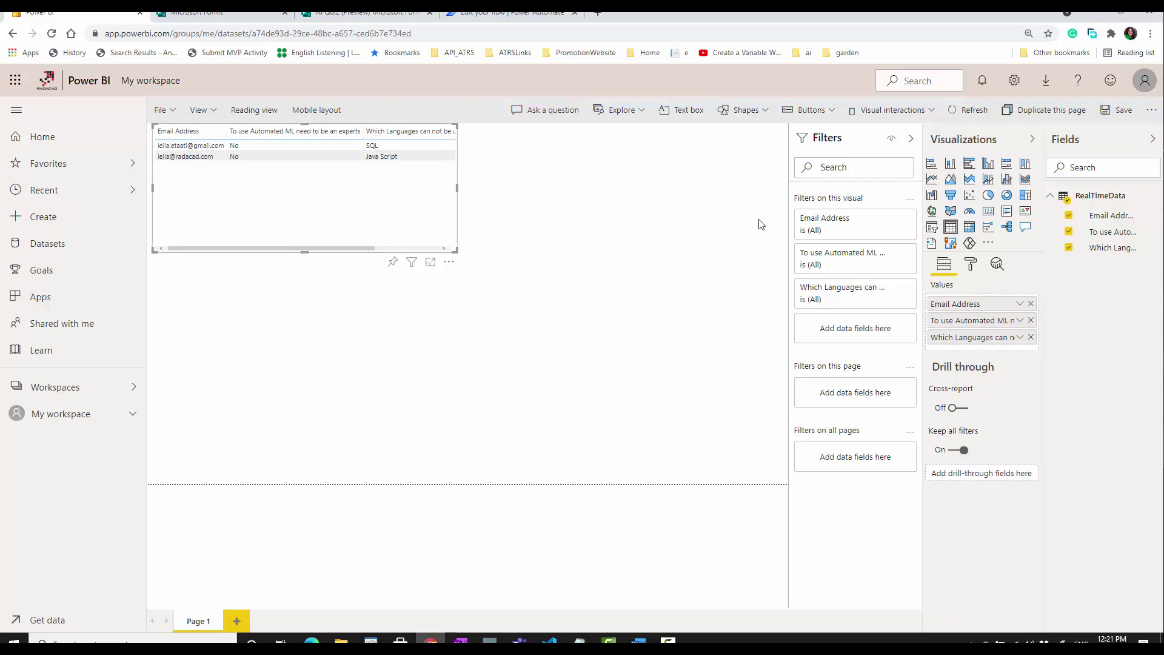
- Open and close the report's File menu of save and print options
click(166, 110)
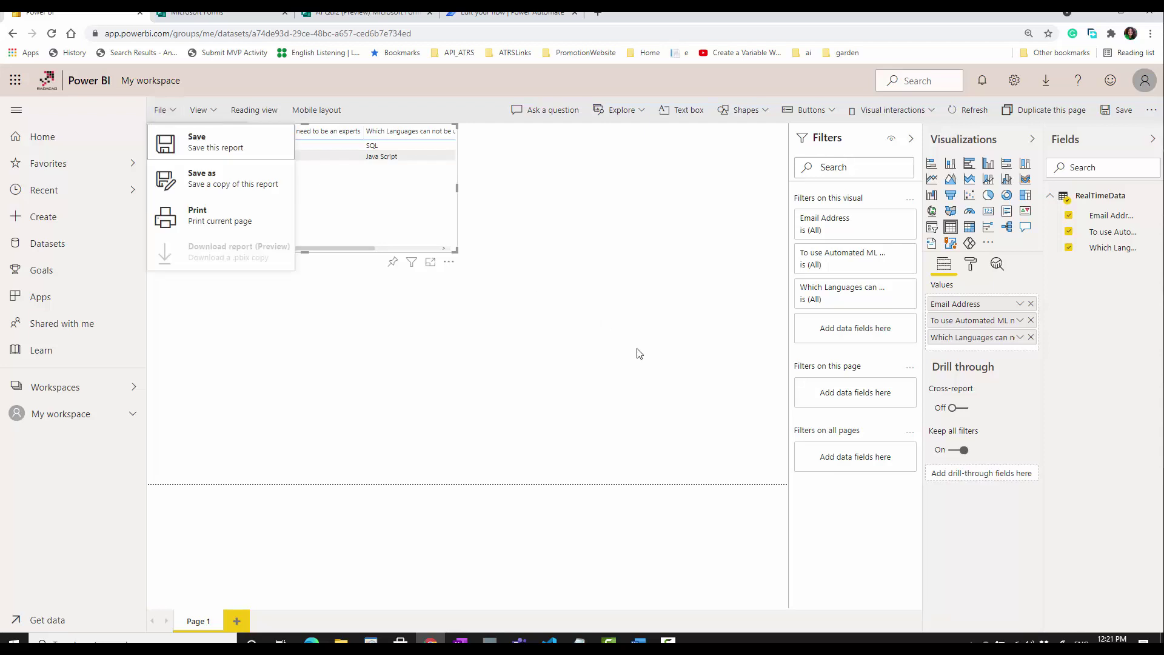
click(155, 112)
click(155, 111)
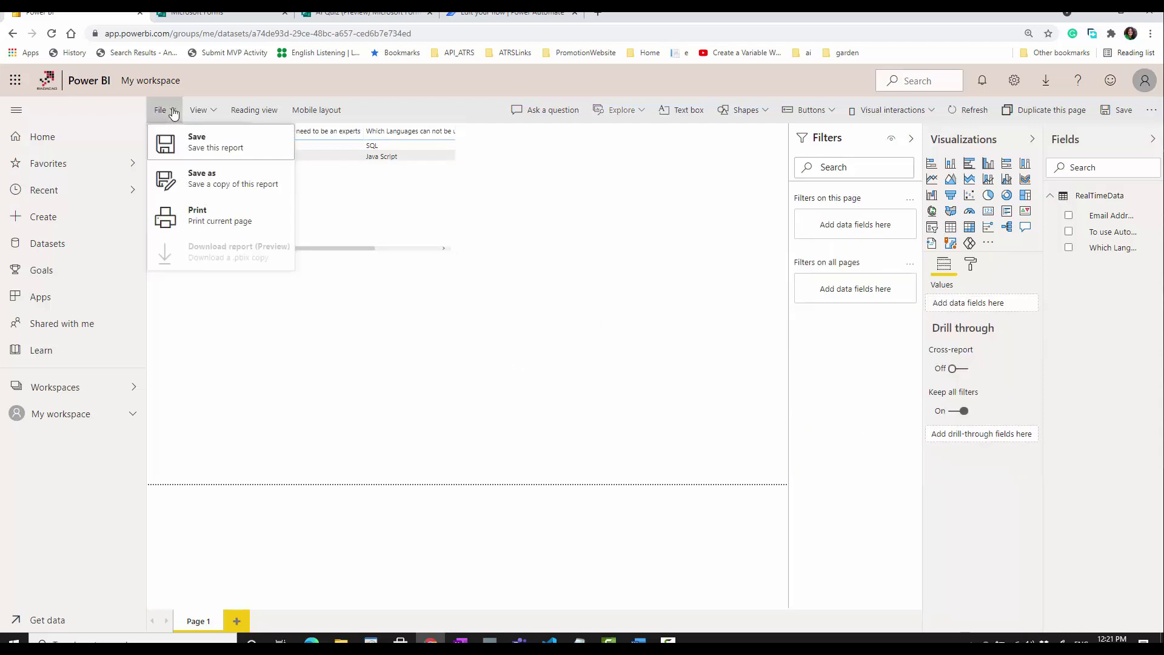
click(242, 361)
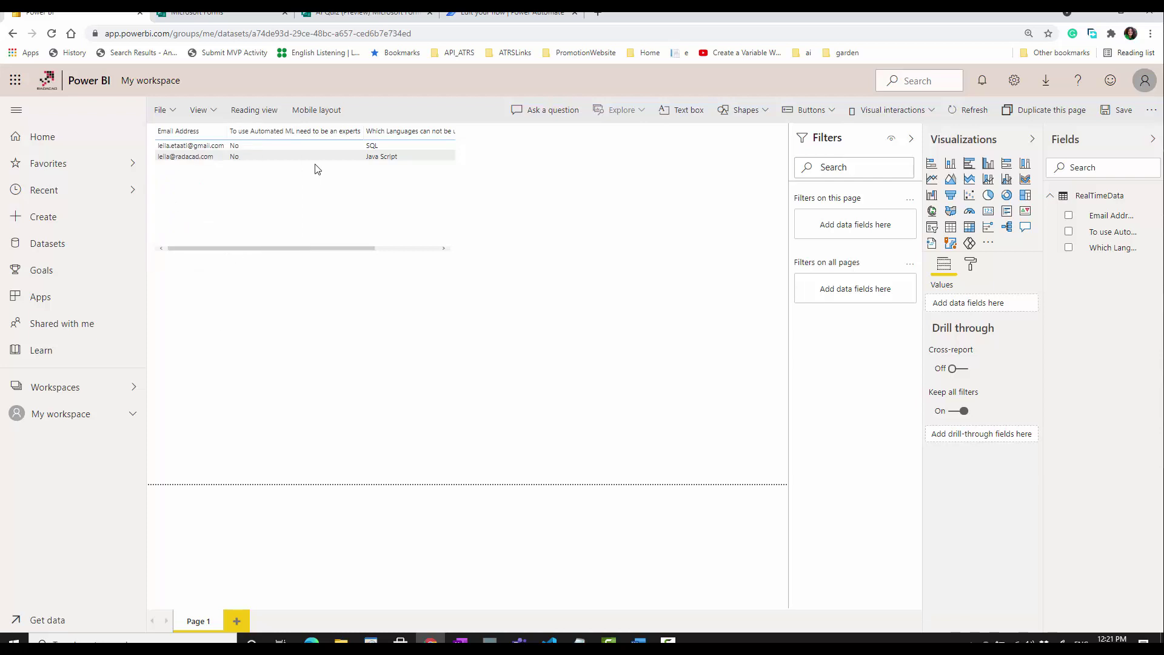